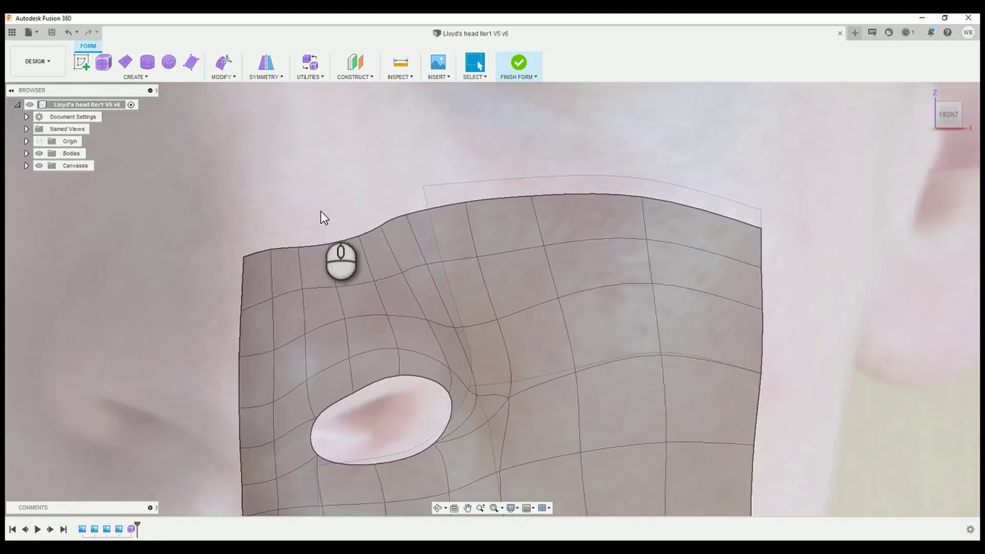
pyautogui.scroll(1, 321, 211)
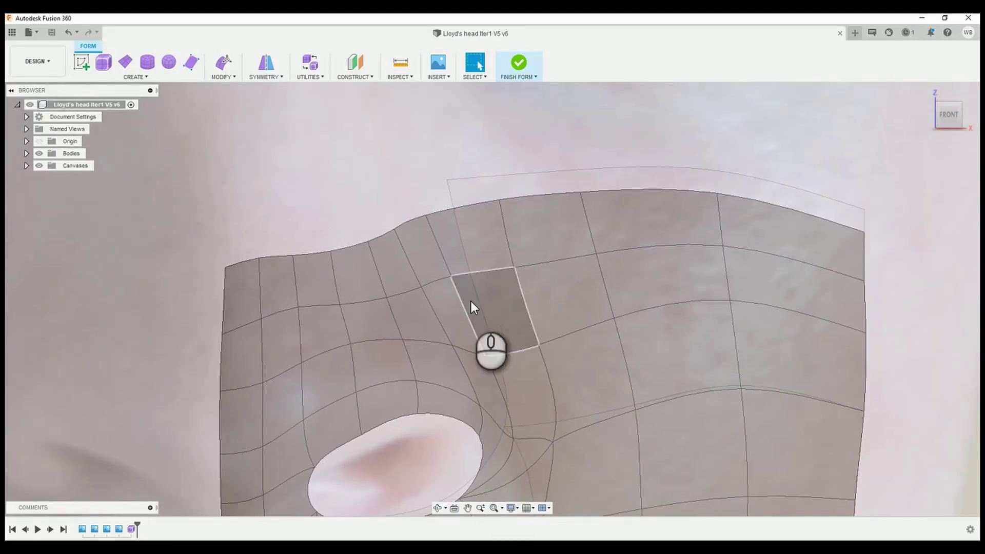
pyautogui.scroll(-2, 324, 260)
pyautogui.scroll(-2, 285, 262)
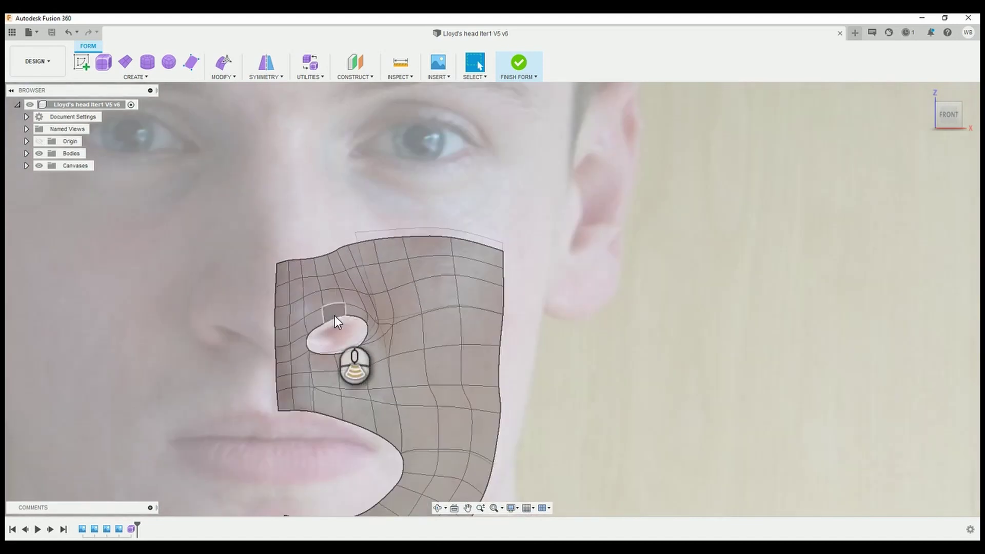
pyautogui.scroll(3, 334, 315)
# - Select the boundary edge of the small nostril opening for form editing
pyautogui.click(316, 327)
# - Pick a top-row face and shift the top border edge slightly left to follow the photo
pyautogui.click(224, 61)
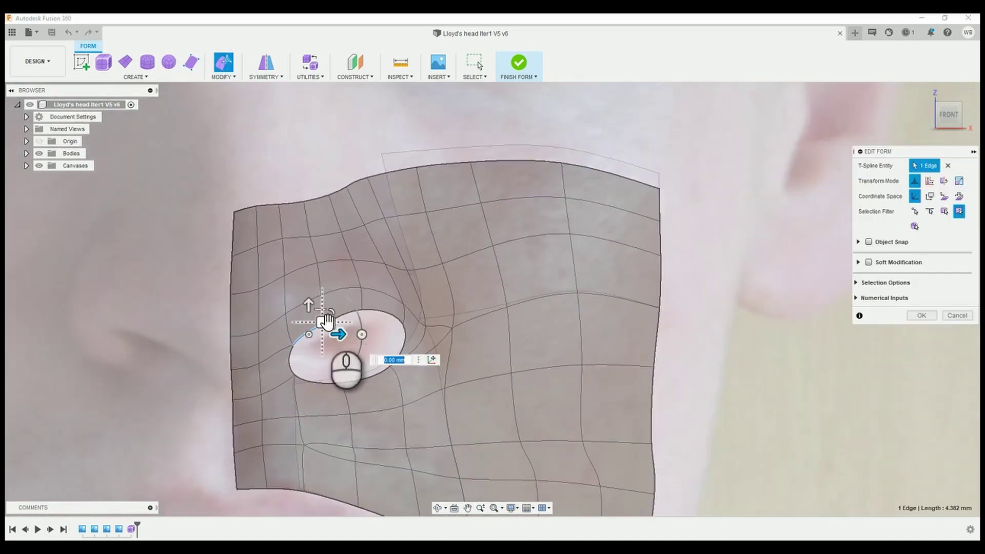
pyautogui.click(288, 170)
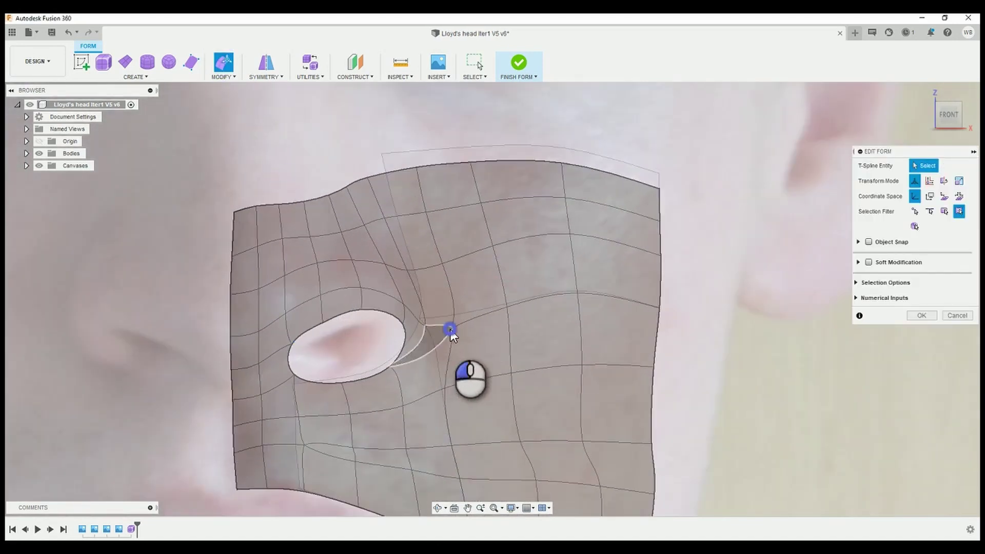
pyautogui.click(451, 332)
pyautogui.click(427, 185)
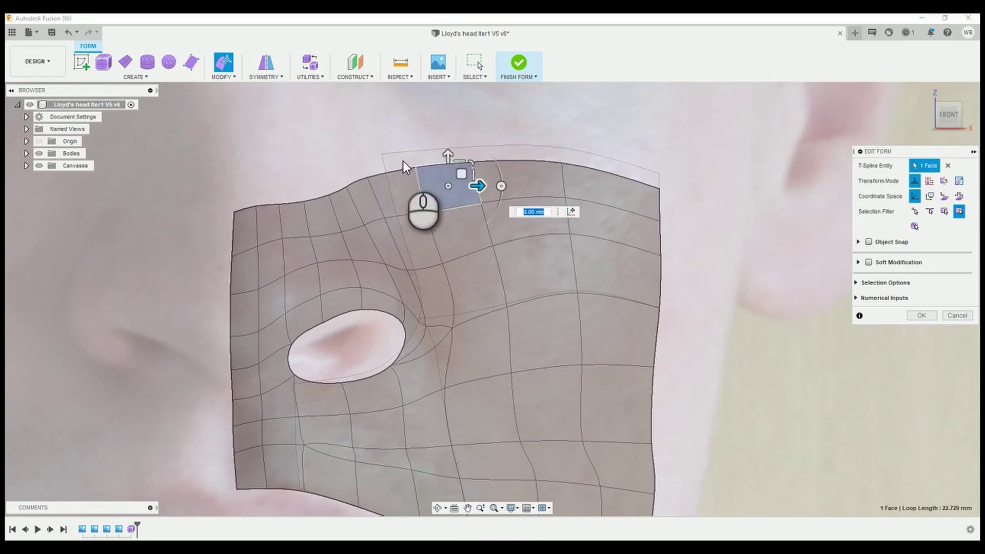
pyautogui.click(450, 227)
pyautogui.moveTo(461, 179); pyautogui.dragTo(454, 179)
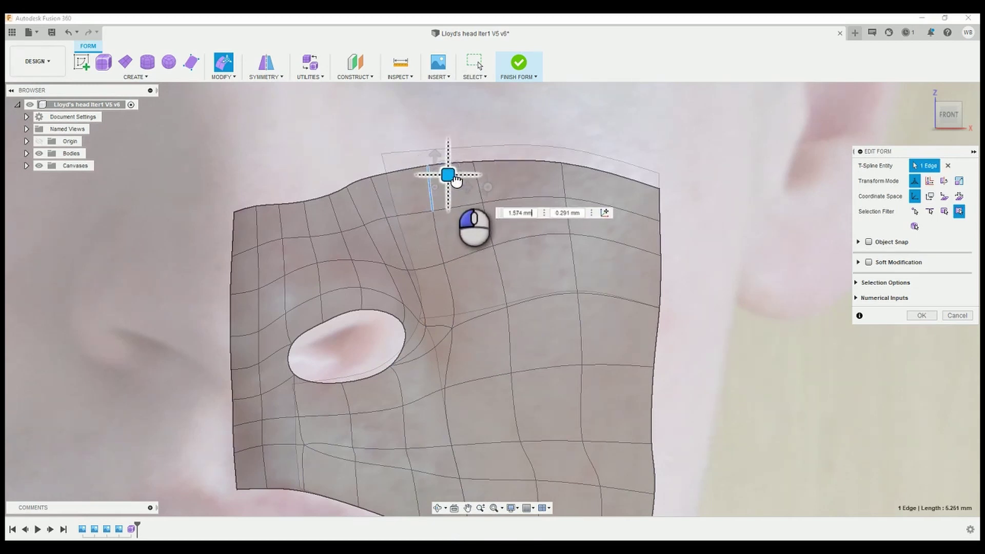
pyautogui.click(355, 208)
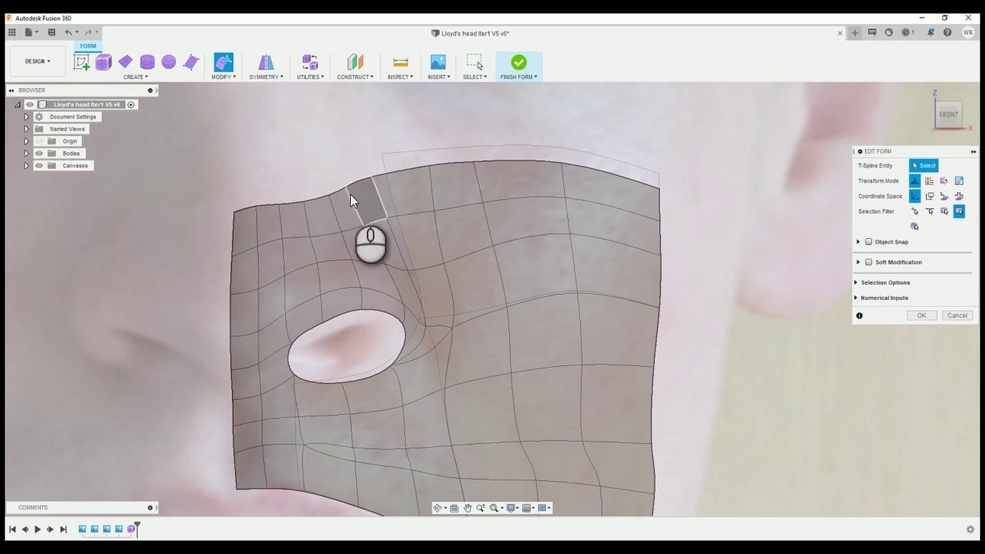
pyautogui.scroll(5, 350, 195)
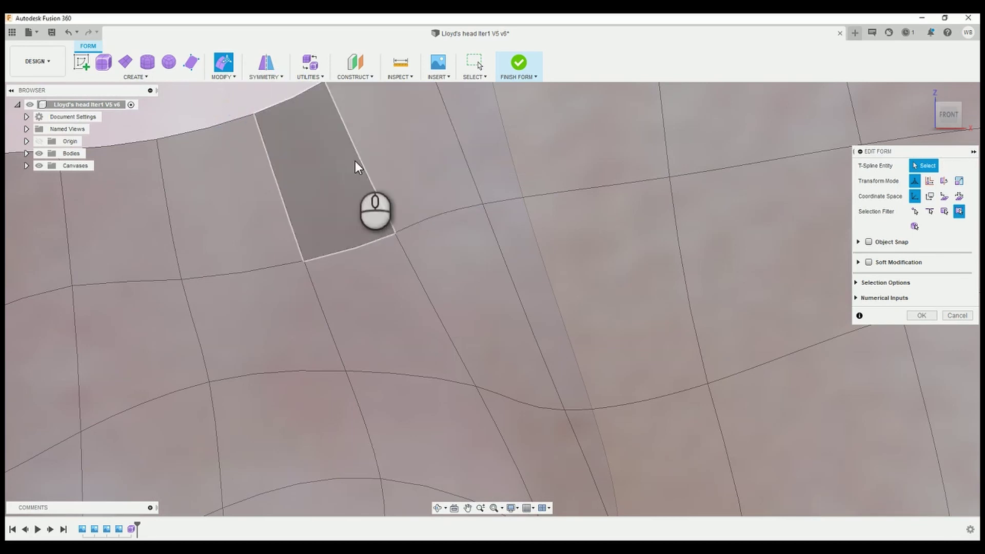
pyautogui.scroll(-5, 352, 160)
# - Move an upper edge near the top border up and right, then pick the corner vertex
pyautogui.click(366, 154)
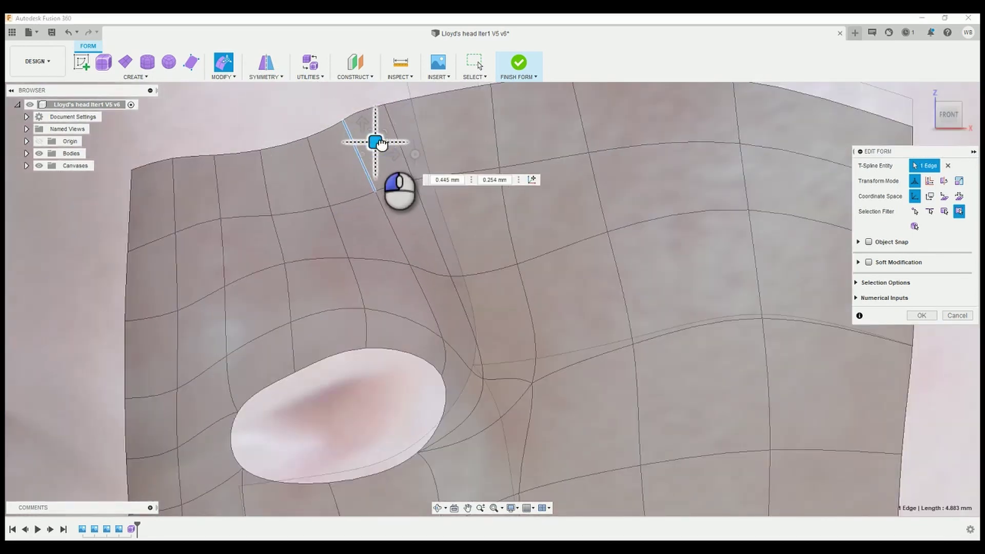
pyautogui.moveTo(377, 145)
pyautogui.mouseDown()
pyautogui.moveTo(430, 141)
pyautogui.moveTo(431, 124)
pyautogui.mouseUp()
pyautogui.click(399, 257)
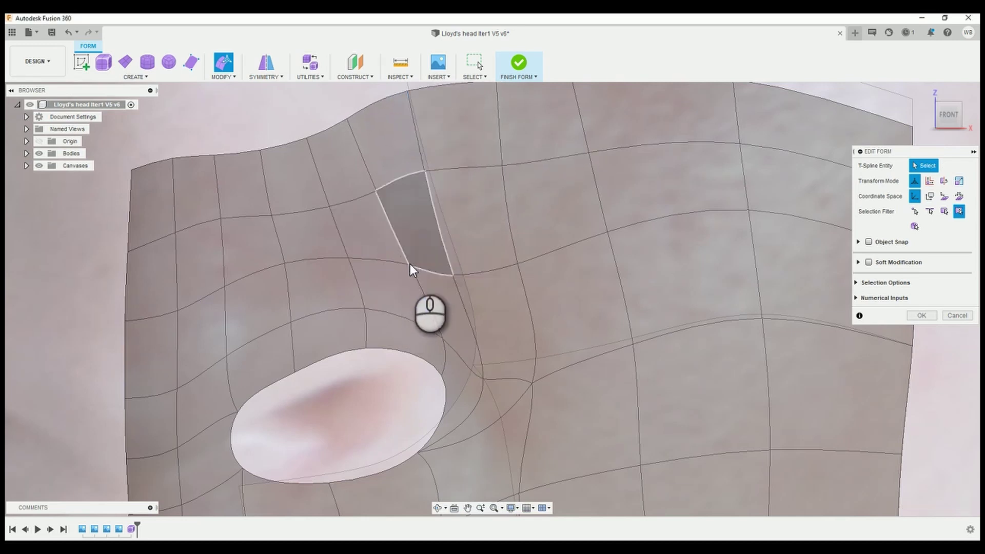
pyautogui.click(408, 264)
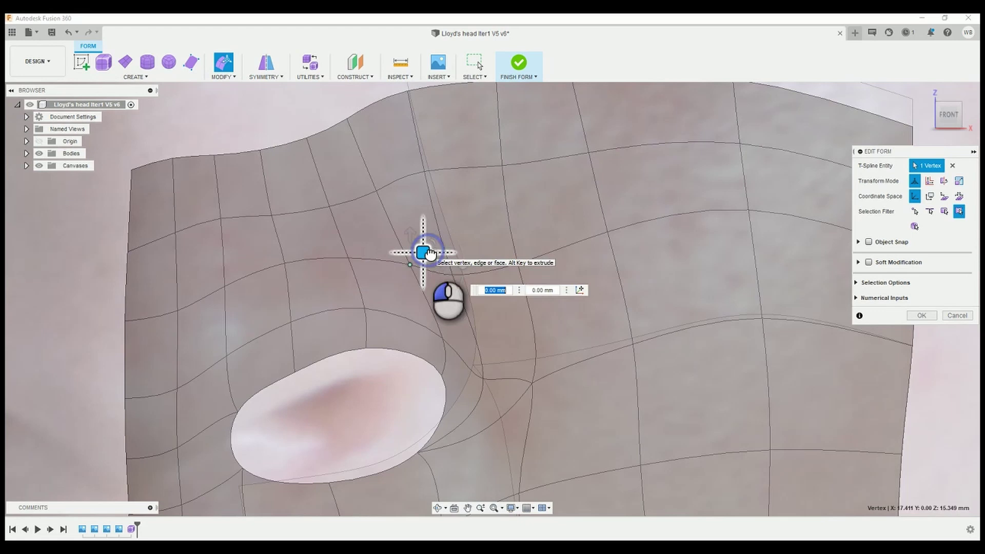
pyautogui.scroll(-3, 462, 253)
pyautogui.click(513, 138)
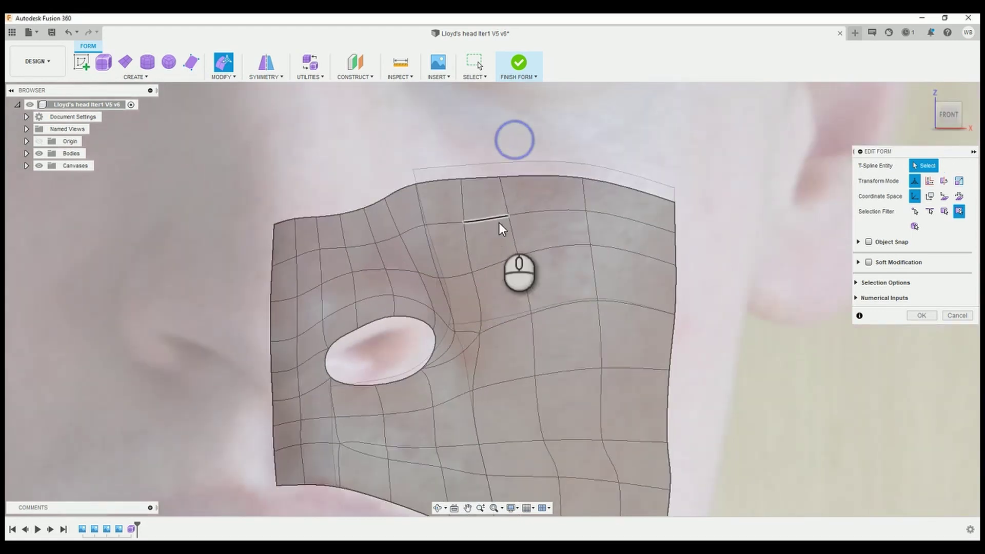
# - Nudge the top border edge upward and lower a top-row face slightly
pyautogui.click(502, 189)
pyautogui.moveTo(522, 184); pyautogui.dragTo(533, 176)
pyautogui.click(442, 205)
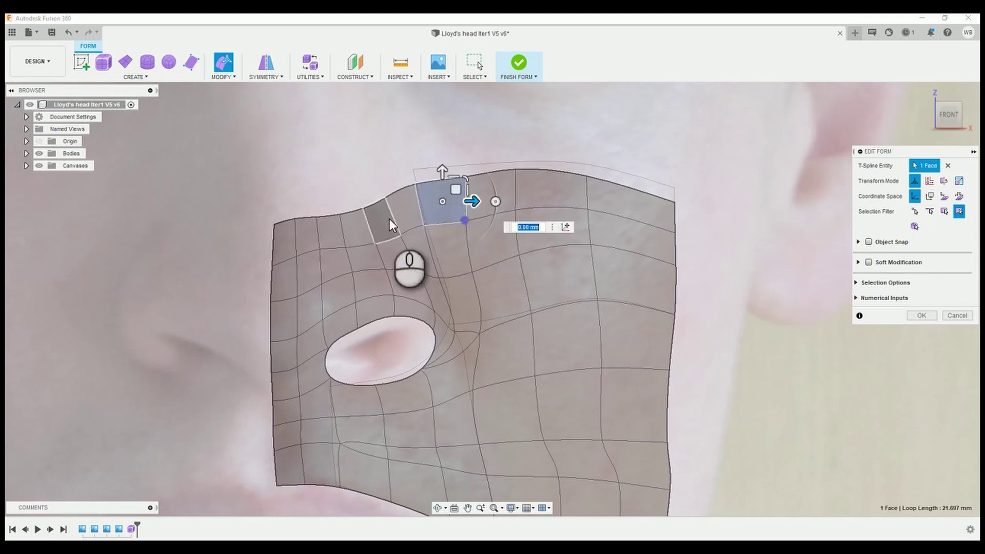
pyautogui.moveTo(456, 190)
pyautogui.mouseDown()
pyautogui.moveTo(495, 205)
pyautogui.moveTo(453, 191)
pyautogui.mouseUp()
# - Shift the two neighbouring cheek-side edges slightly up and right
pyautogui.click(554, 143)
pyautogui.scroll(-5, 585, 154)
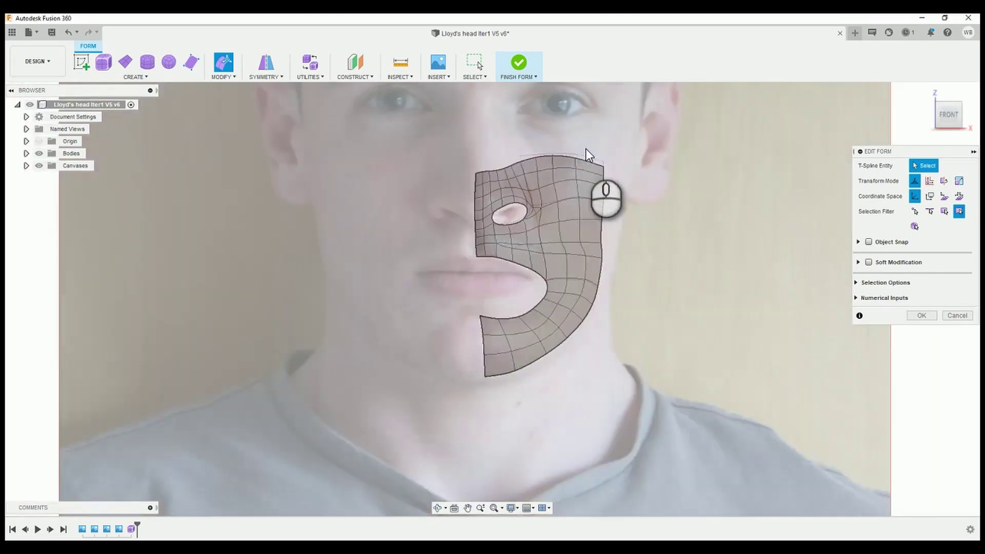
pyautogui.scroll(4, 586, 148)
pyautogui.scroll(2, 595, 212)
pyautogui.click(501, 202)
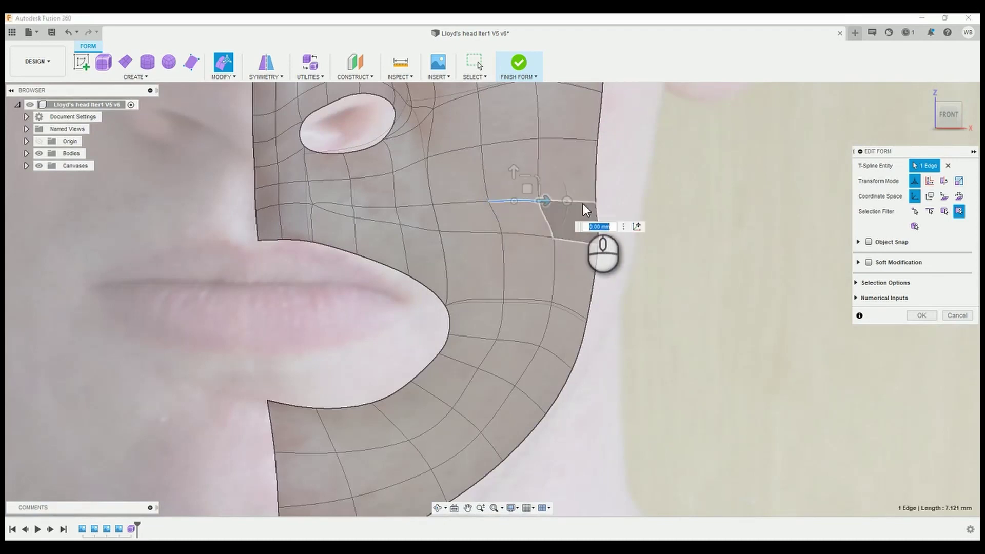
pyautogui.keyDown('shift'); pyautogui.click(573, 202); pyautogui.keyUp('shift')
pyautogui.moveTo(558, 190); pyautogui.dragTo(560, 186)
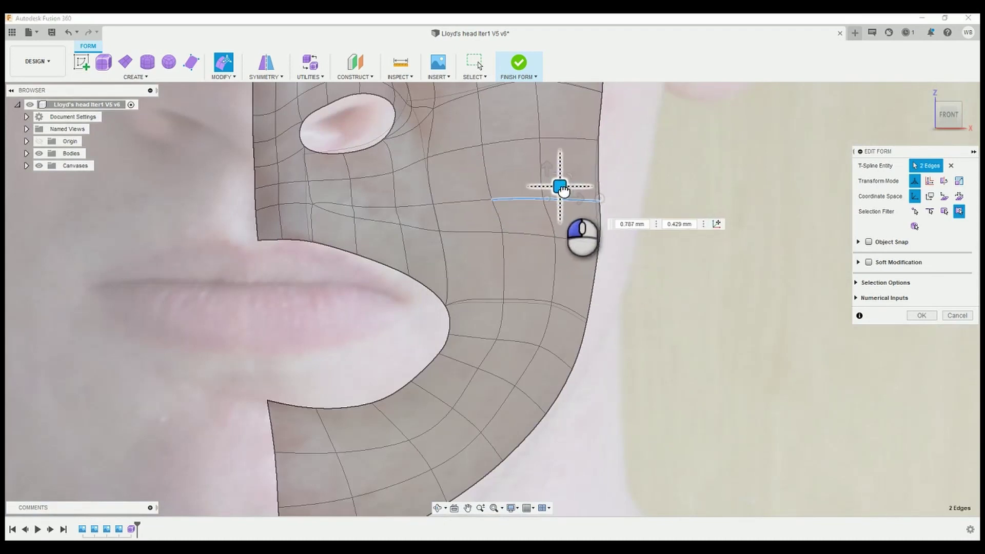
pyautogui.click(636, 171)
pyautogui.scroll(-3, 637, 171)
pyautogui.scroll(-2, 629, 183)
pyautogui.scroll(-2, 629, 184)
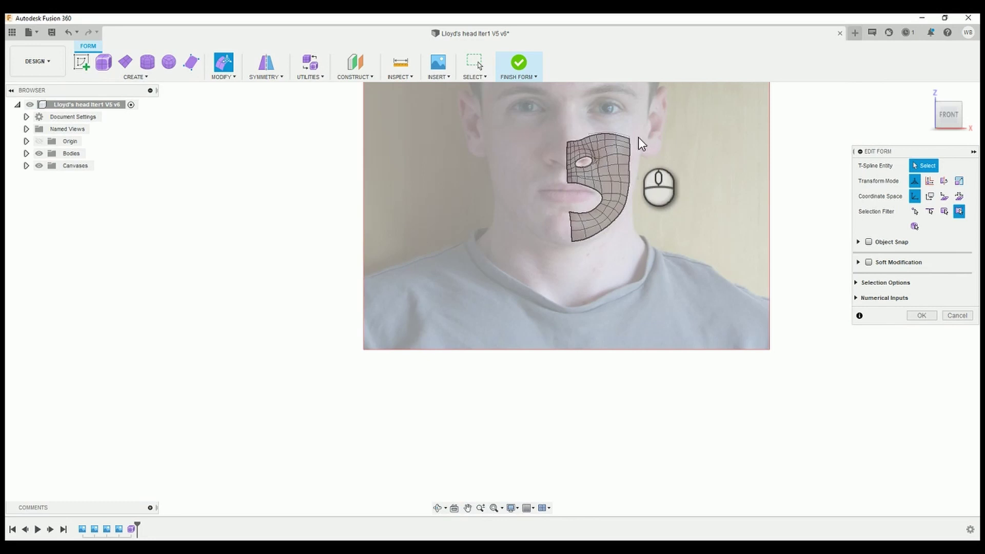
pyautogui.scroll(2, 584, 195)
pyautogui.scroll(2, 588, 197)
pyautogui.scroll(2, 587, 196)
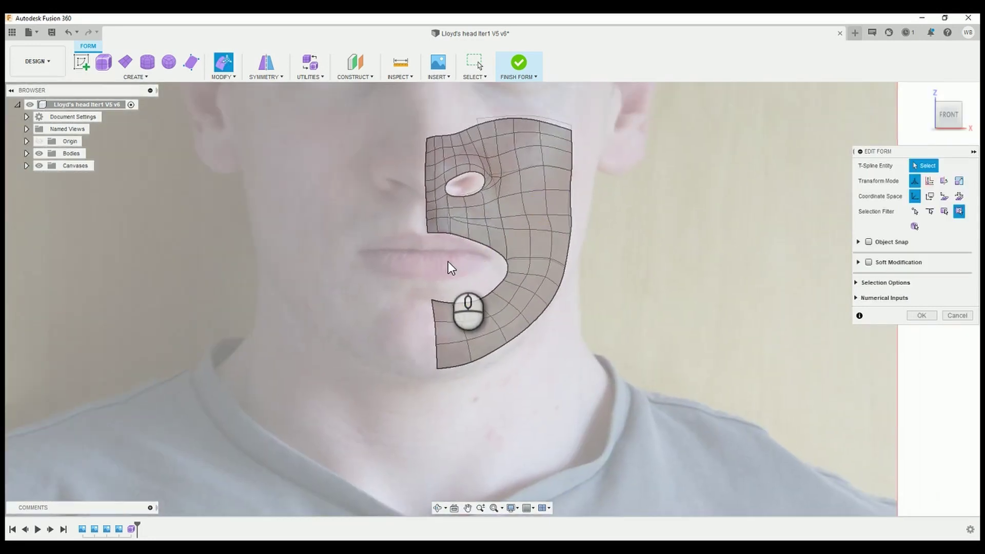
pyautogui.scroll(1, 450, 269)
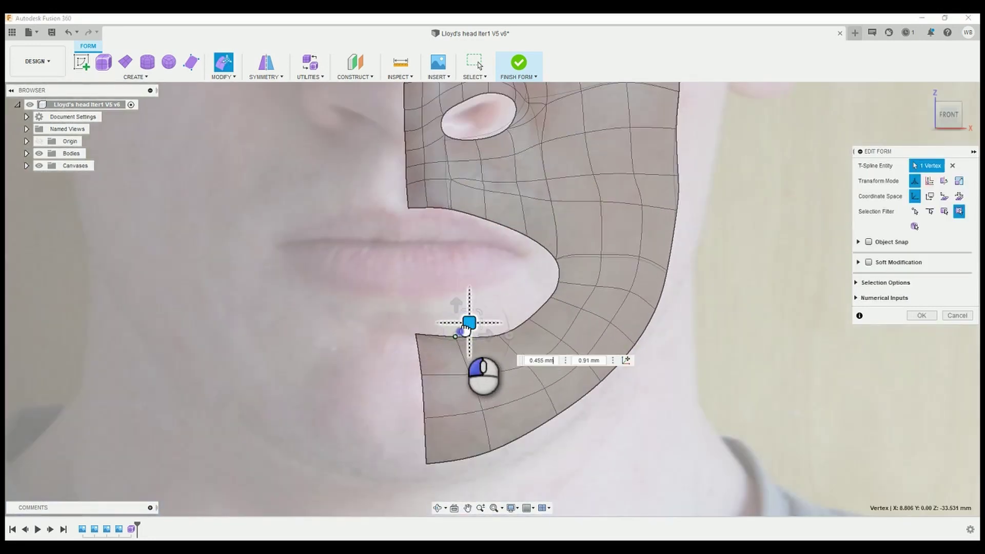
# - Check a vertex below the mouth cutout and pull the jaw edge down-left
pyautogui.click(502, 333)
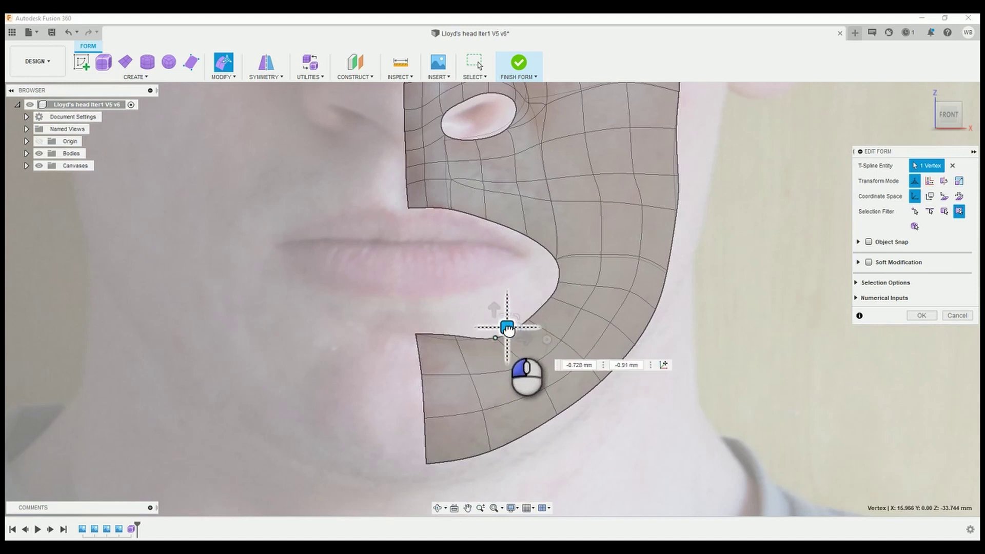
pyautogui.click(495, 291)
pyautogui.click(552, 389)
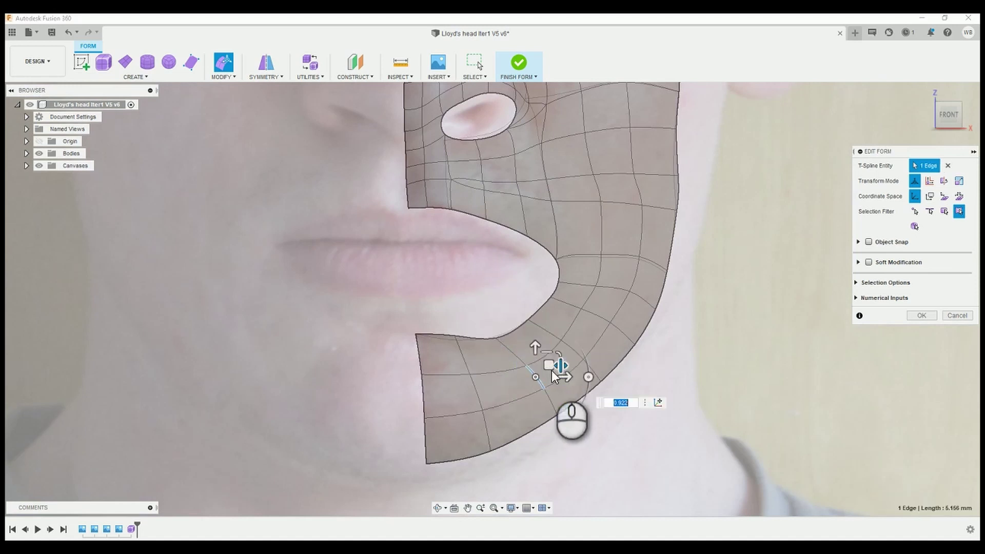
pyautogui.click(536, 383)
pyautogui.moveTo(563, 394); pyautogui.dragTo(548, 398)
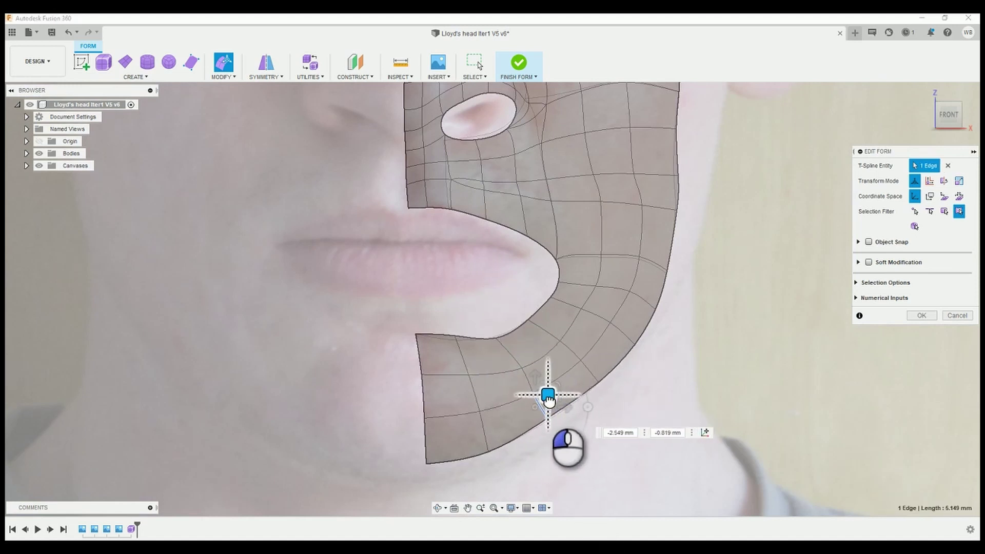
pyautogui.scroll(-5, 548, 454)
pyautogui.scroll(4, 542, 439)
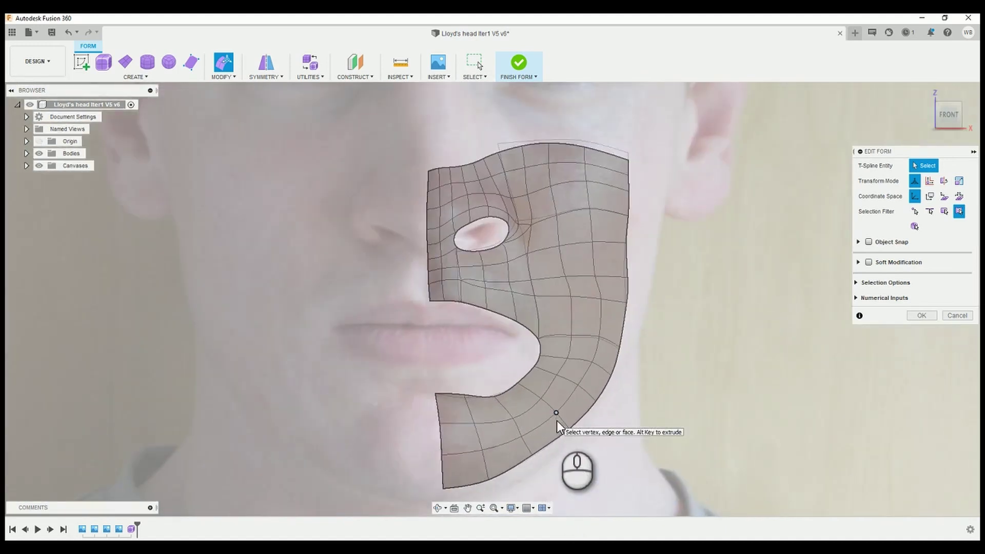
# - Pull the lower jaw border edge left and reposition it again
pyautogui.click(530, 455)
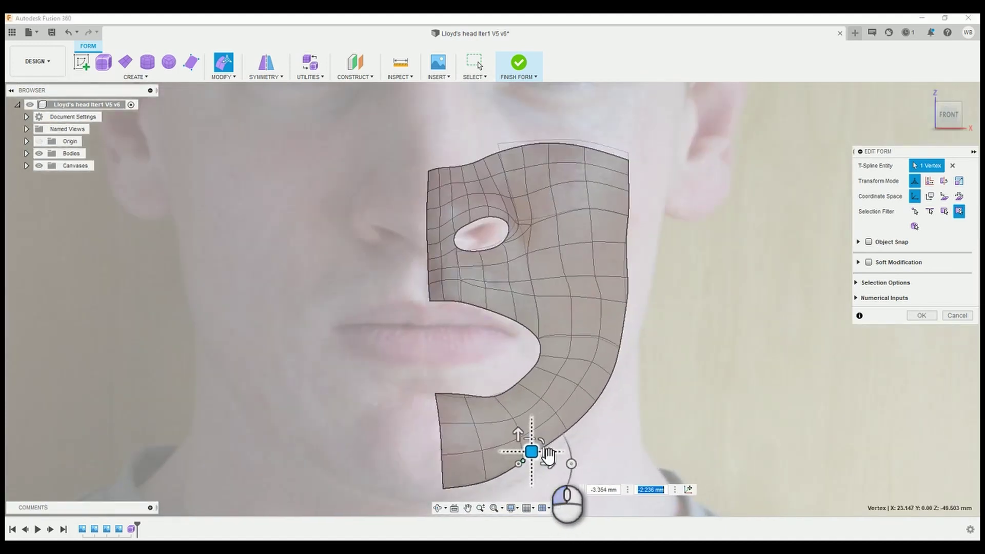
pyautogui.click(627, 393)
pyautogui.scroll(-2, 609, 407)
pyautogui.scroll(3, 584, 419)
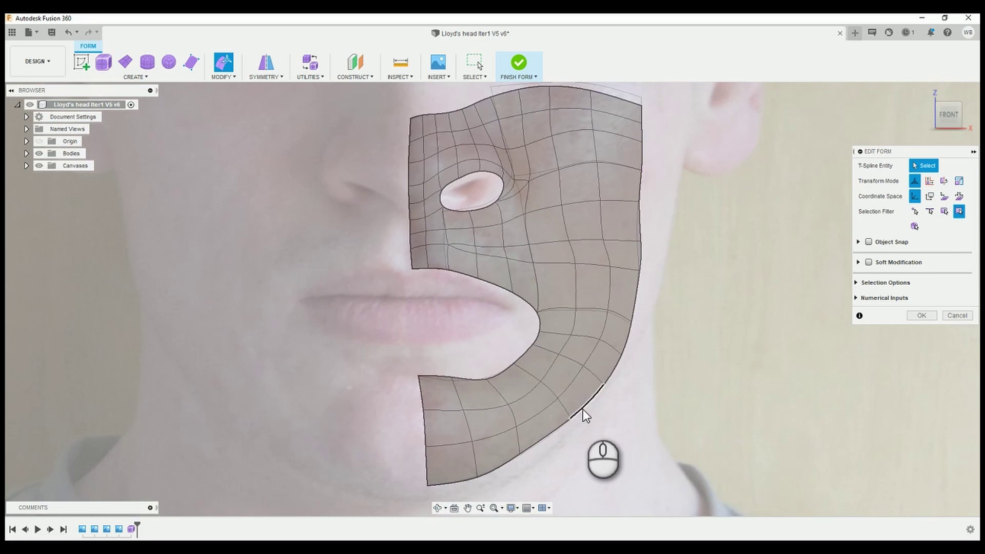
pyautogui.click(603, 391)
pyautogui.moveTo(606, 393); pyautogui.dragTo(598, 394)
pyautogui.click(635, 344)
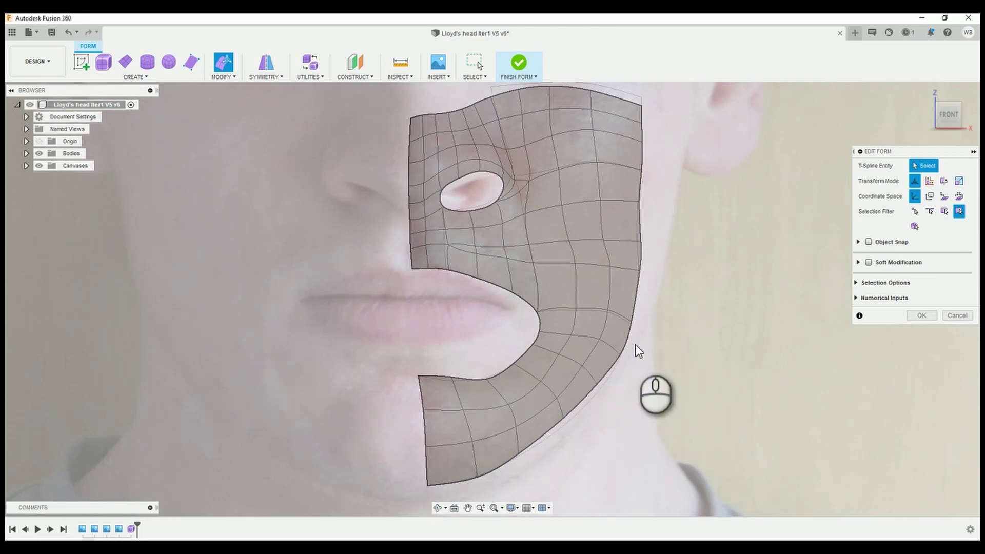
pyautogui.moveTo(638, 332); pyautogui.dragTo(636, 327)
pyautogui.click(711, 272)
pyautogui.scroll(-2, 711, 272)
pyautogui.scroll(3, 646, 307)
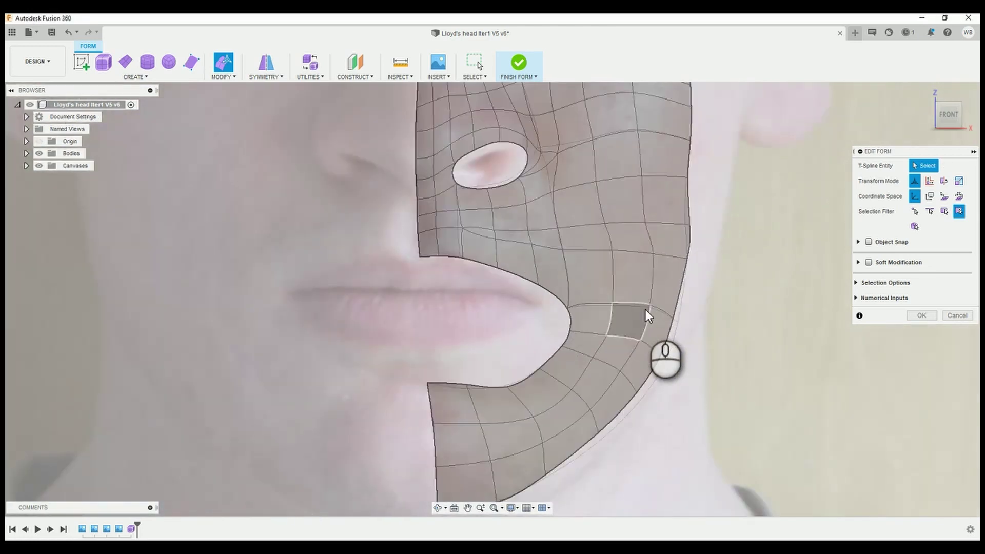
# - Select vertices along the outer cheek edge to adjust them toward the face outline
pyautogui.click(742, 271)
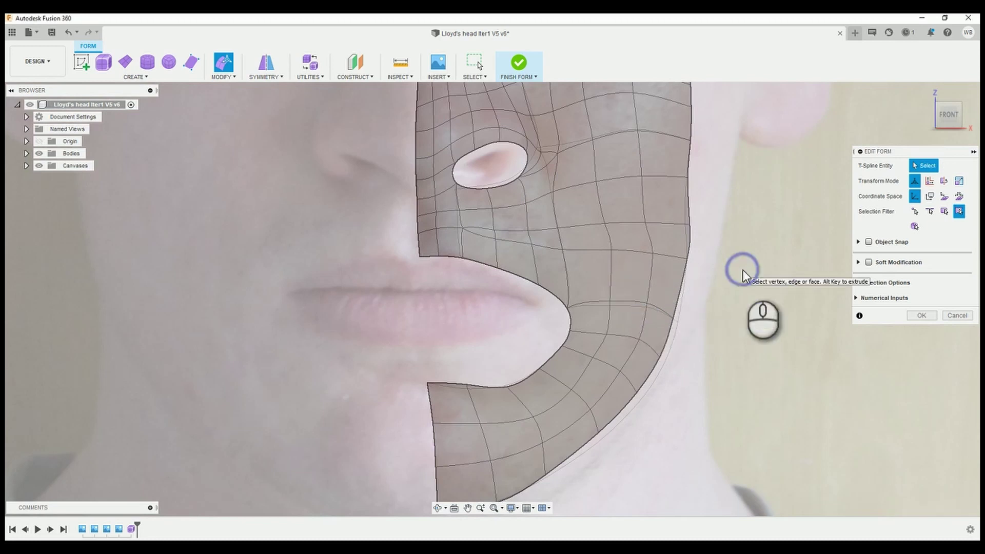
pyautogui.click(648, 305)
pyautogui.click(716, 260)
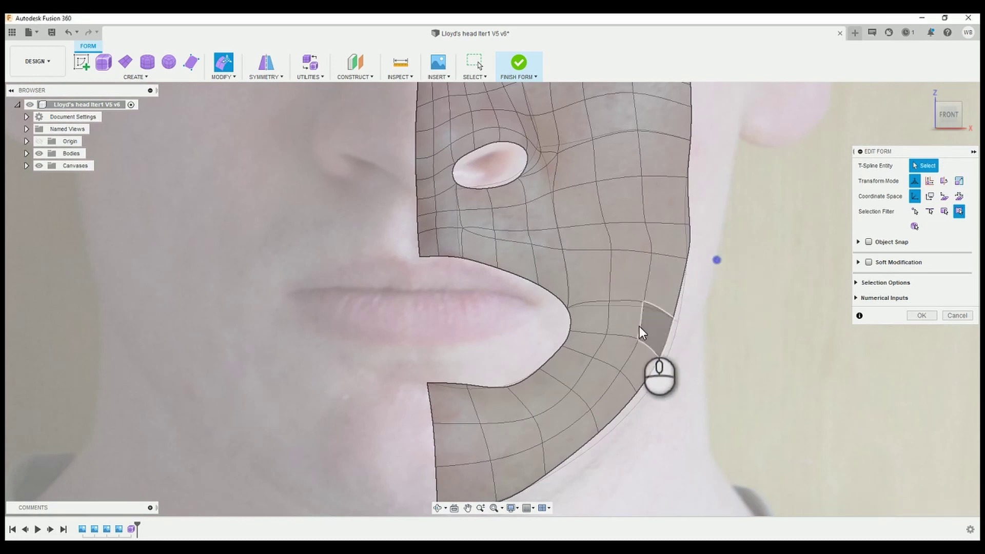
pyautogui.click(641, 301)
pyautogui.click(733, 273)
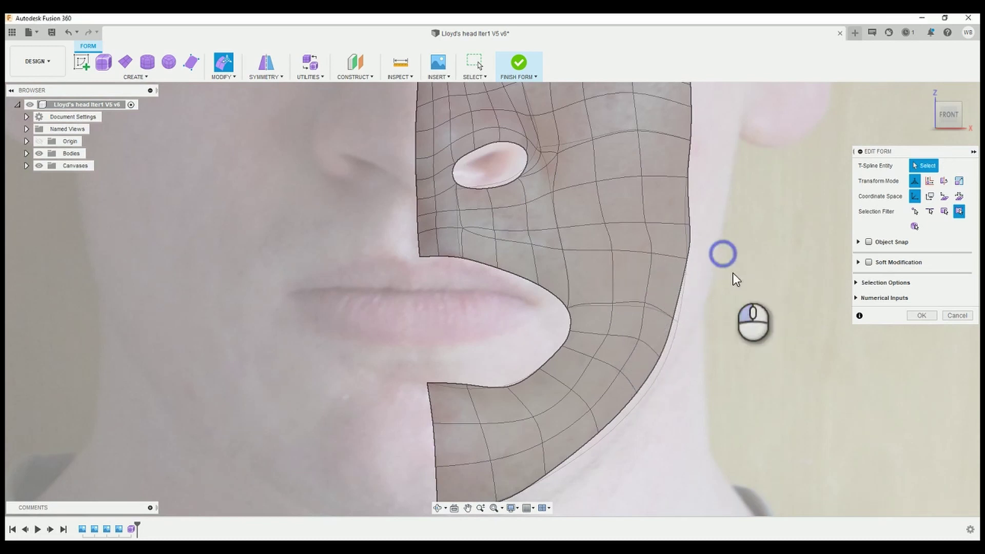
pyautogui.click(676, 314)
pyautogui.click(682, 339)
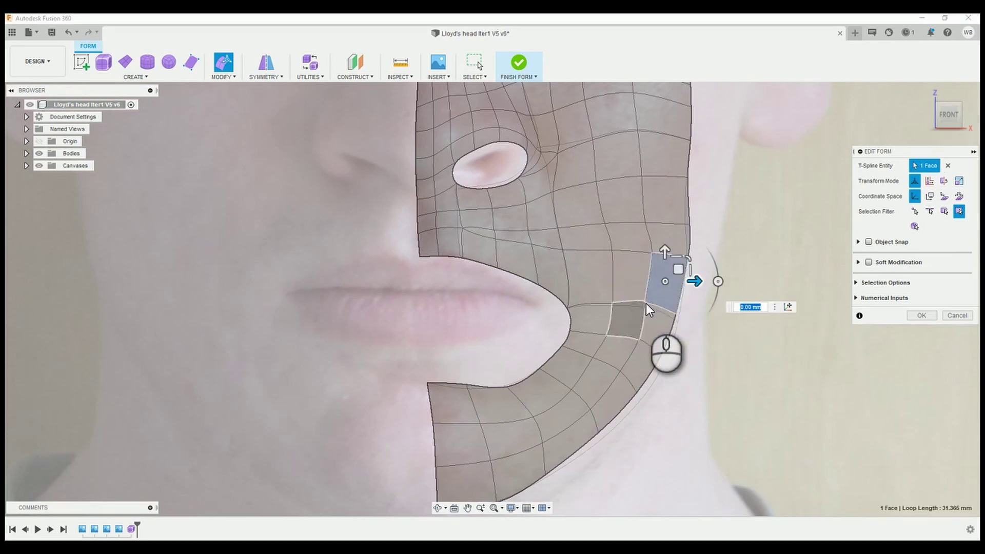
pyautogui.click(645, 303)
pyautogui.click(687, 364)
pyautogui.scroll(-2, 687, 365)
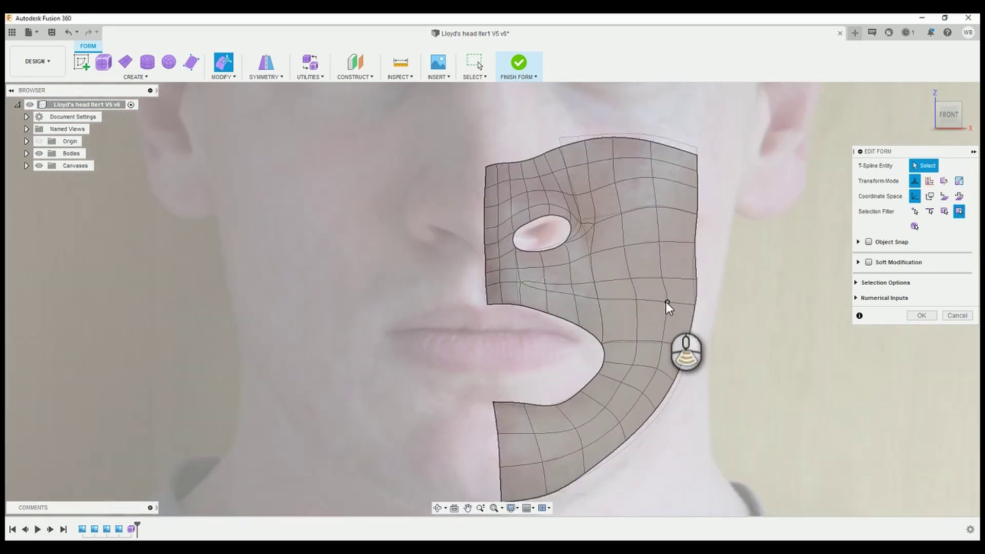
pyautogui.scroll(2, 666, 301)
# - Select a cheek edge and an outer jaw vertex for refinement
pyautogui.click(659, 300)
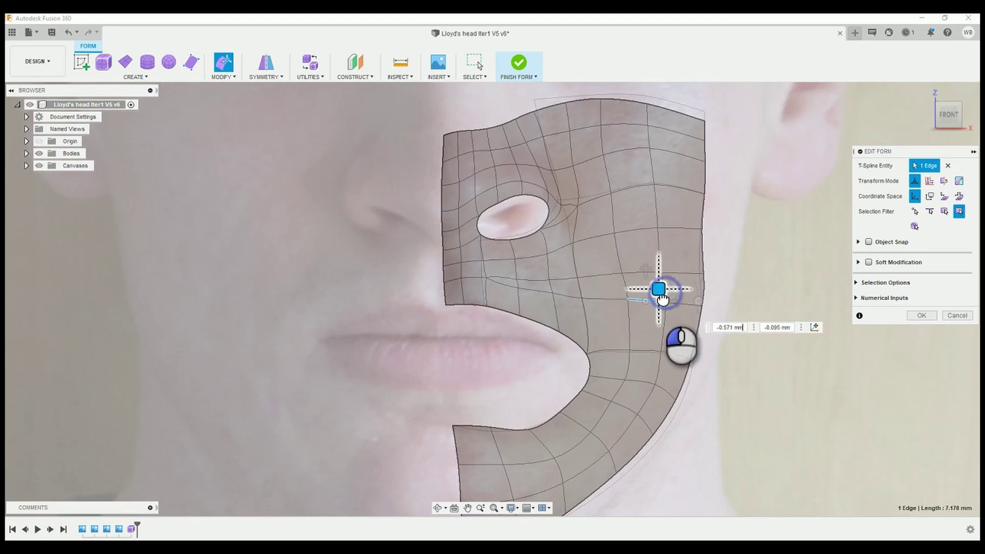
pyautogui.click(785, 265)
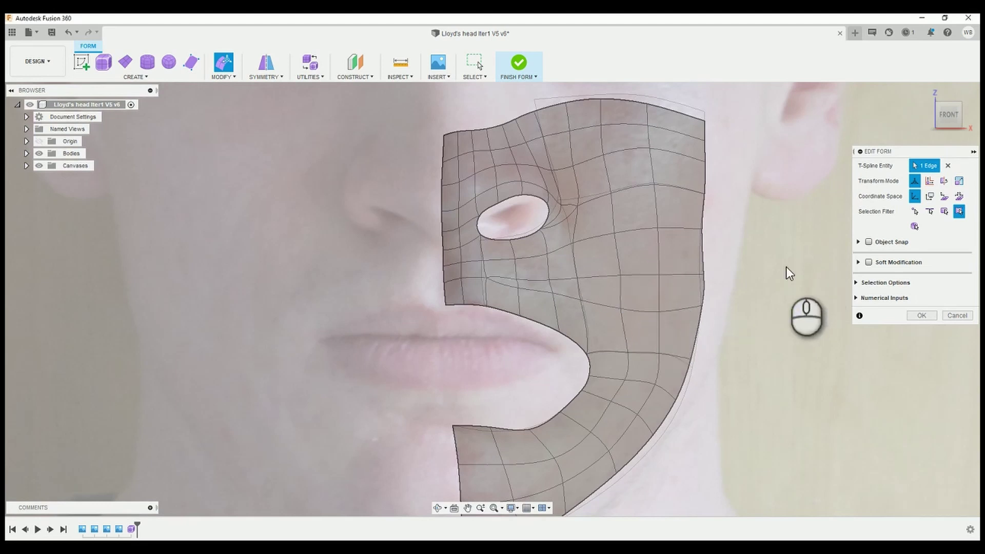
pyautogui.click(702, 307)
pyautogui.click(780, 256)
pyautogui.scroll(-3, 780, 255)
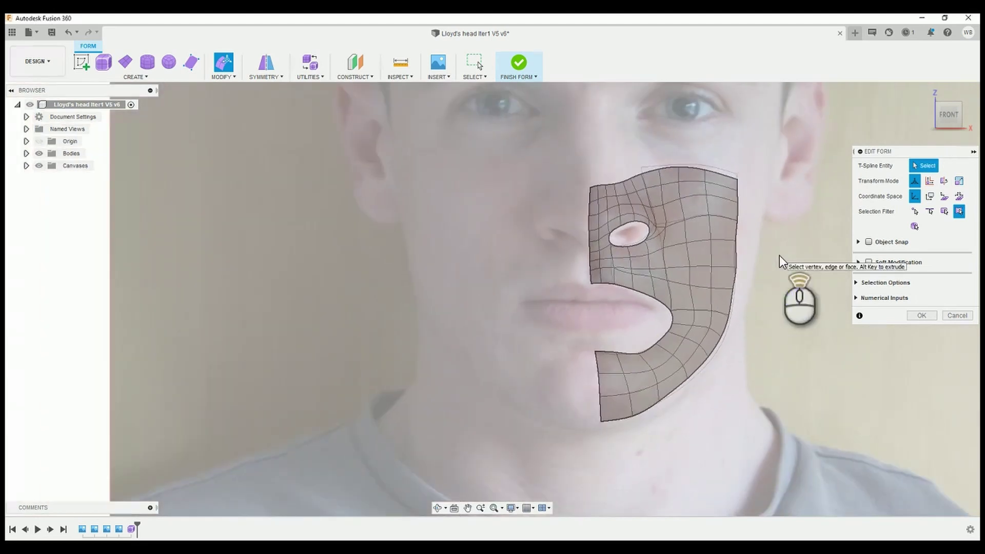
pyautogui.scroll(-1, 762, 253)
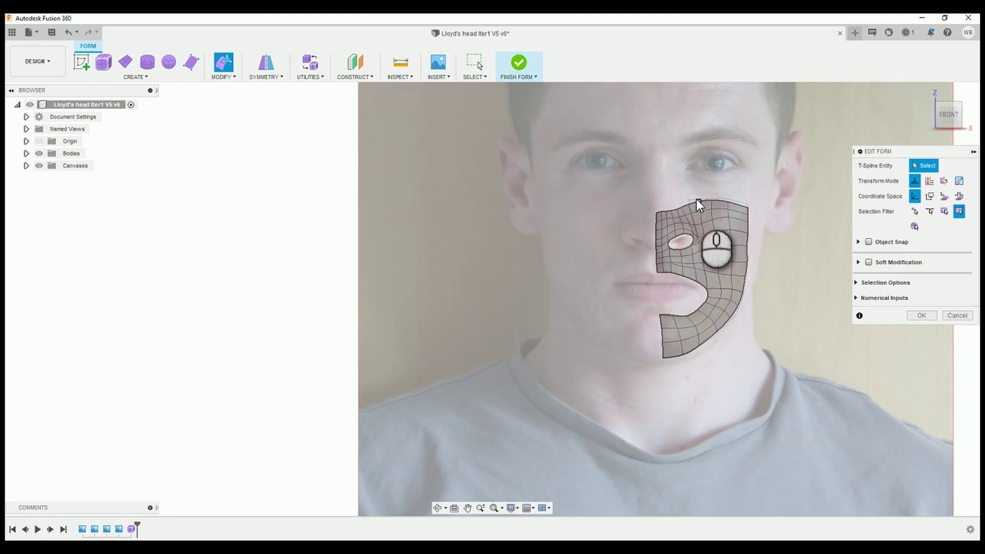
pyautogui.scroll(3, 696, 199)
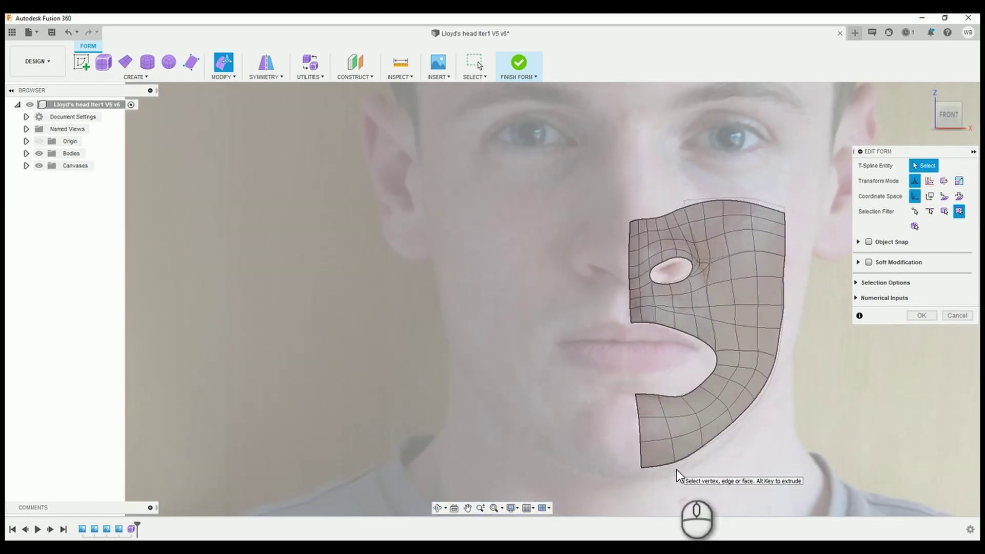
pyautogui.scroll(3, 723, 361)
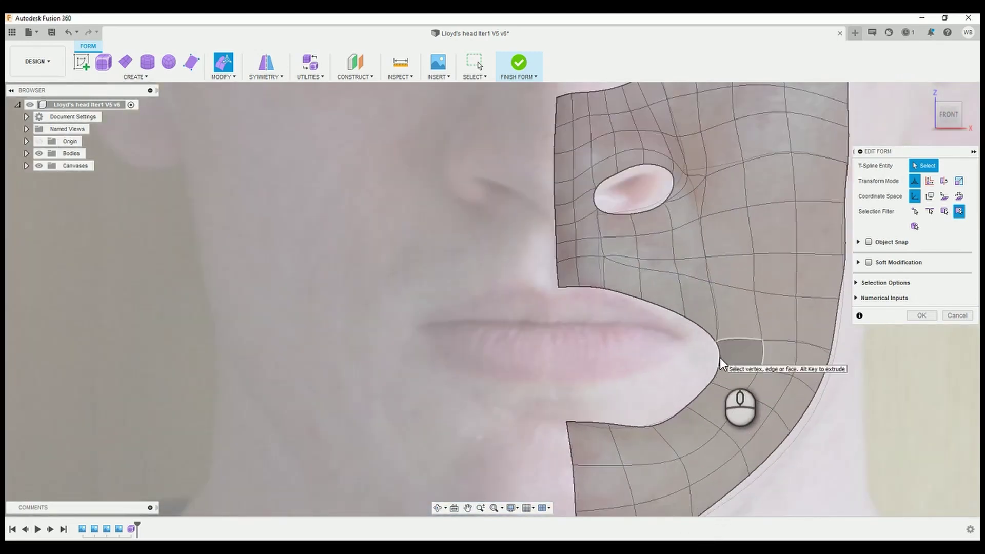
# - Select the mouth-corner edge loop and drag it up toward the lip corner
pyautogui.doubleClick(719, 357)
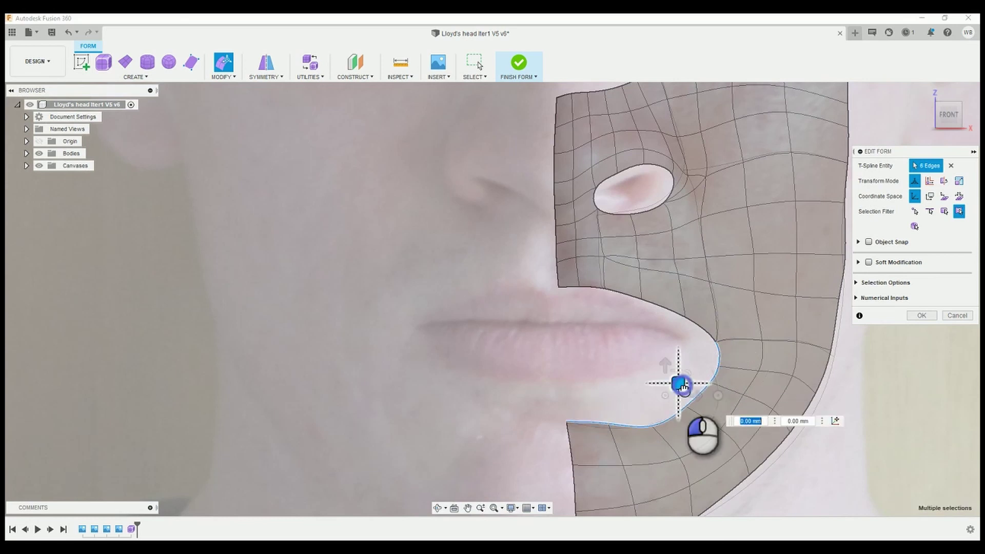
pyautogui.moveTo(681, 386)
pyautogui.mouseDown()
pyautogui.moveTo(680, 358)
pyautogui.moveTo(662, 372)
pyautogui.moveTo(629, 348)
pyautogui.mouseUp()
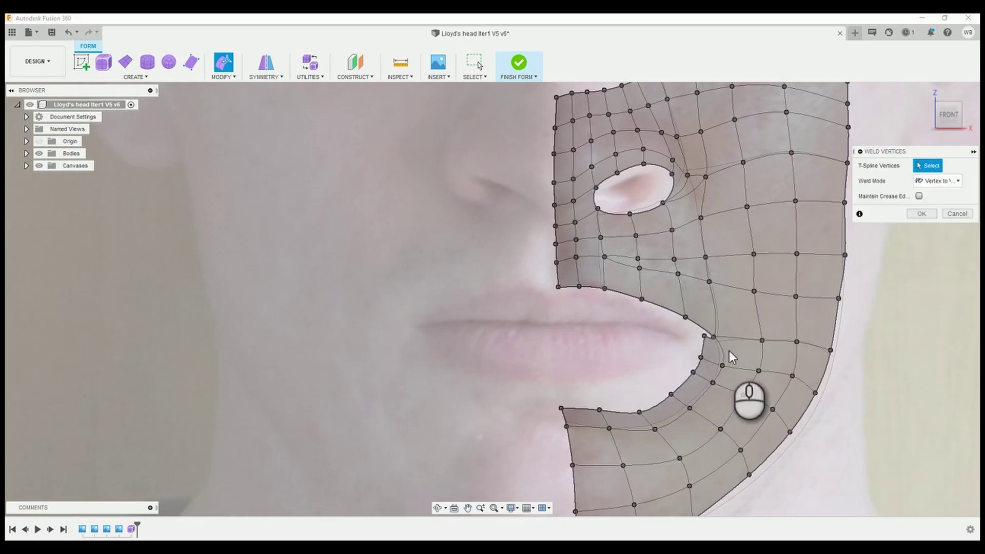
# - Exit Weld Vertices and box-select an edge along the lower lip boundary for moving
pyautogui.press('Escape')
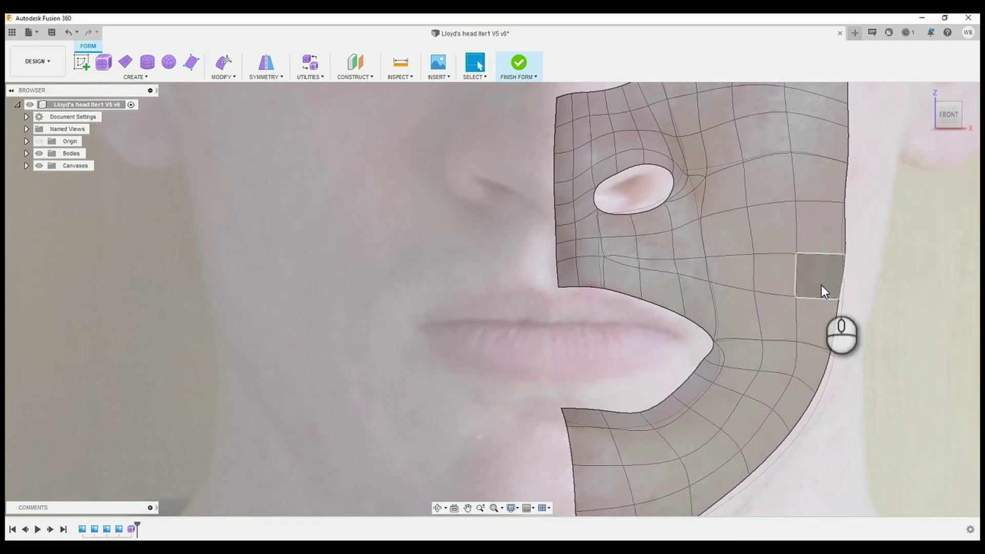
pyautogui.scroll(3, 543, 394)
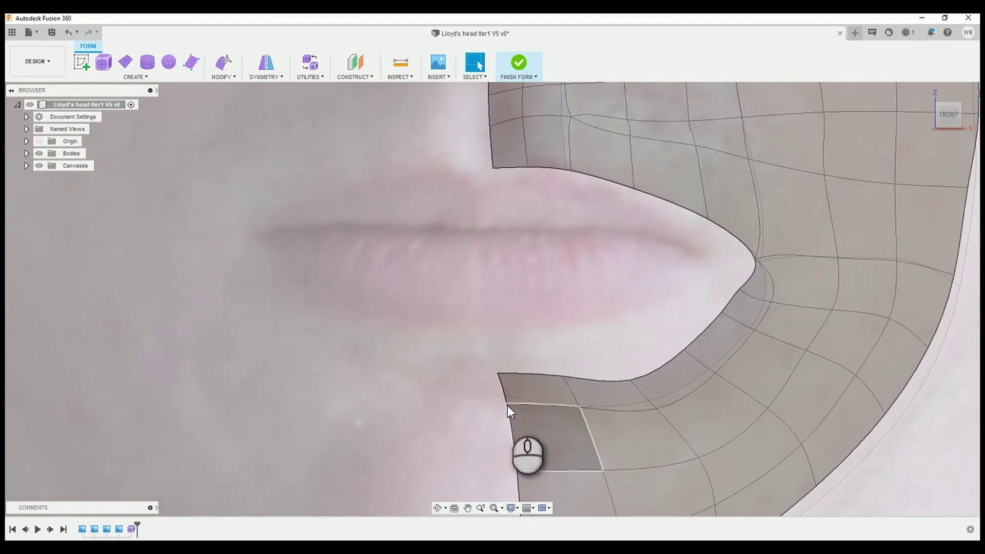
pyautogui.moveTo(507, 405); pyautogui.dragTo(607, 443)
pyautogui.click(224, 63)
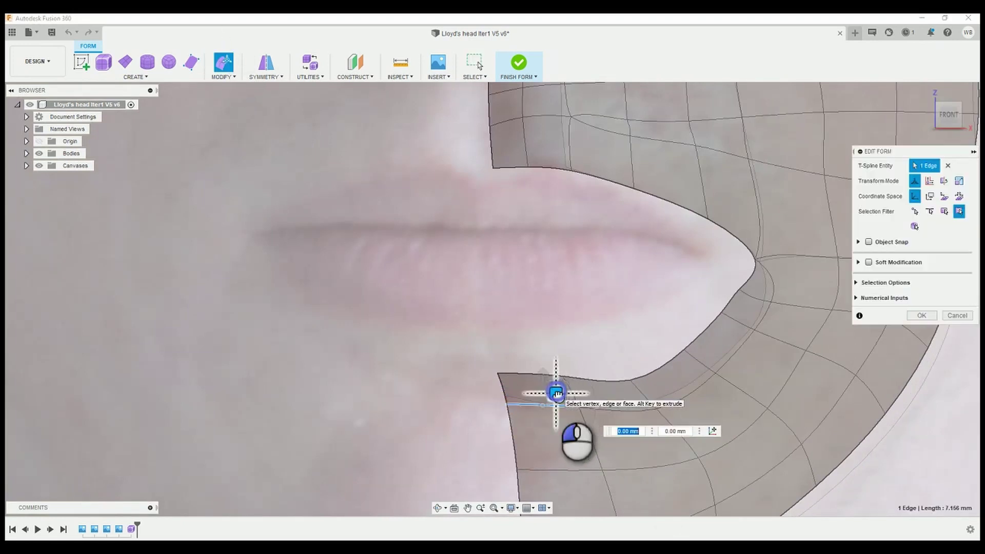
# - Pick the lip-corner edges and pull the lip-corner vertex into place
pyautogui.moveTo(479, 348); pyautogui.dragTo(576, 407)
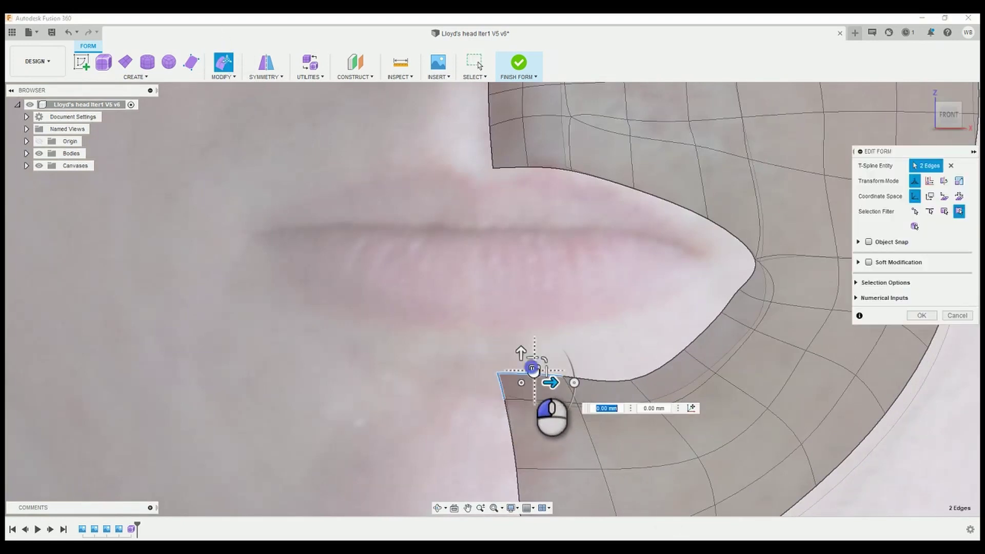
pyautogui.scroll(-5, 435, 319)
pyautogui.scroll(5, 493, 324)
pyautogui.click(497, 370)
pyautogui.scroll(1, 512, 358)
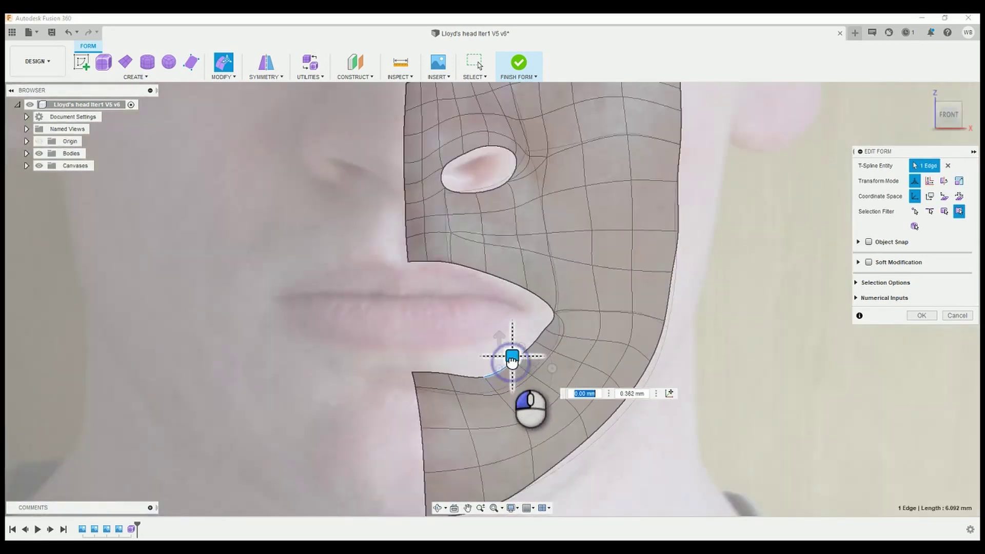
pyautogui.click(535, 345)
pyautogui.moveTo(536, 336); pyautogui.dragTo(523, 348)
pyautogui.click(505, 339)
pyautogui.click(508, 352)
pyautogui.click(493, 348)
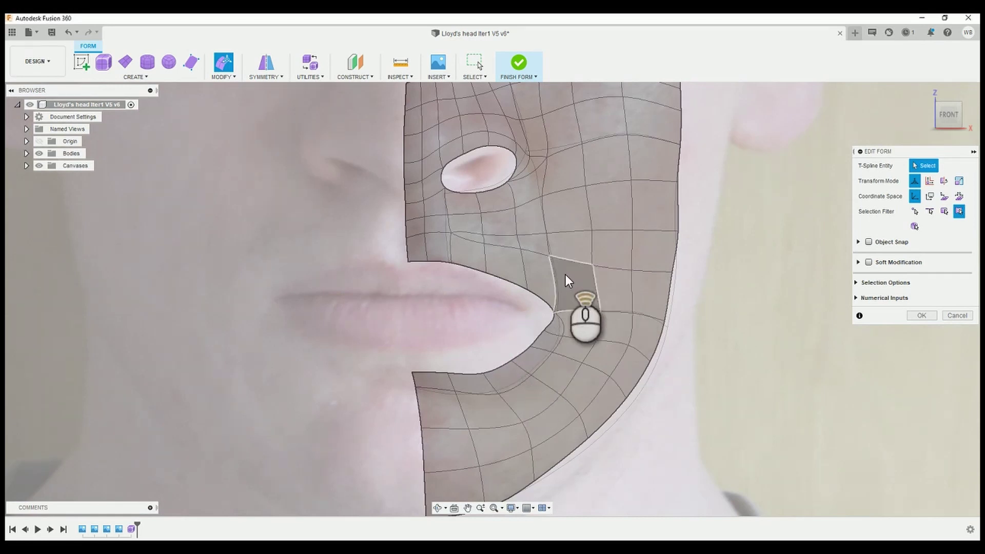
pyautogui.scroll(-5, 565, 275)
pyautogui.scroll(2, 547, 311)
pyautogui.scroll(-2, 564, 266)
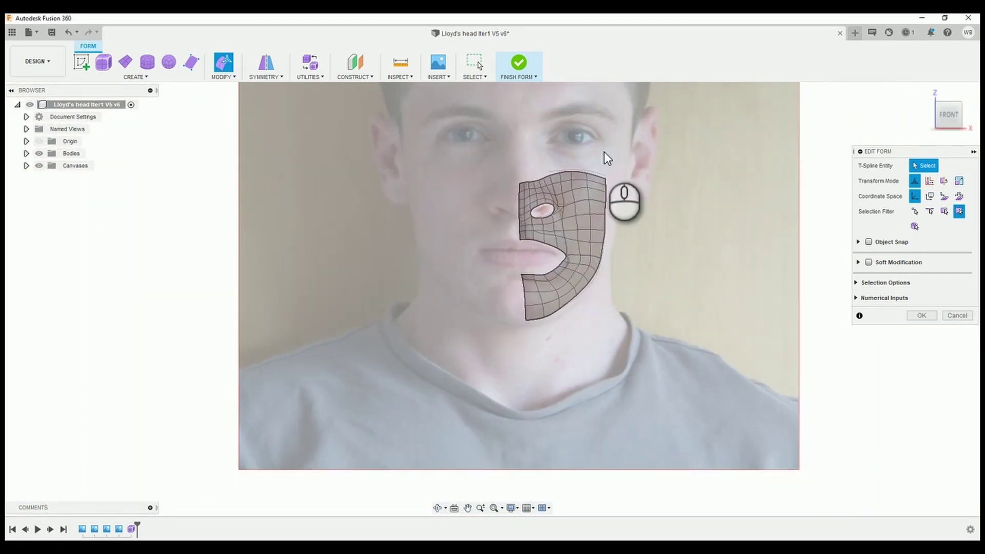
pyautogui.scroll(2, 602, 193)
pyautogui.scroll(3, 485, 333)
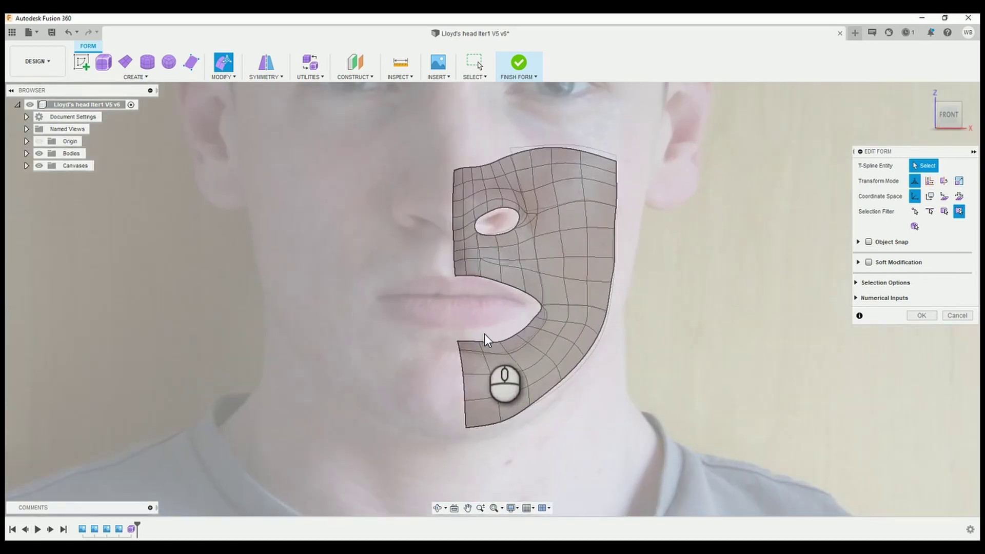
pyautogui.scroll(2, 484, 333)
# - Move the lip-corner edges up and to the left
pyautogui.click(465, 342)
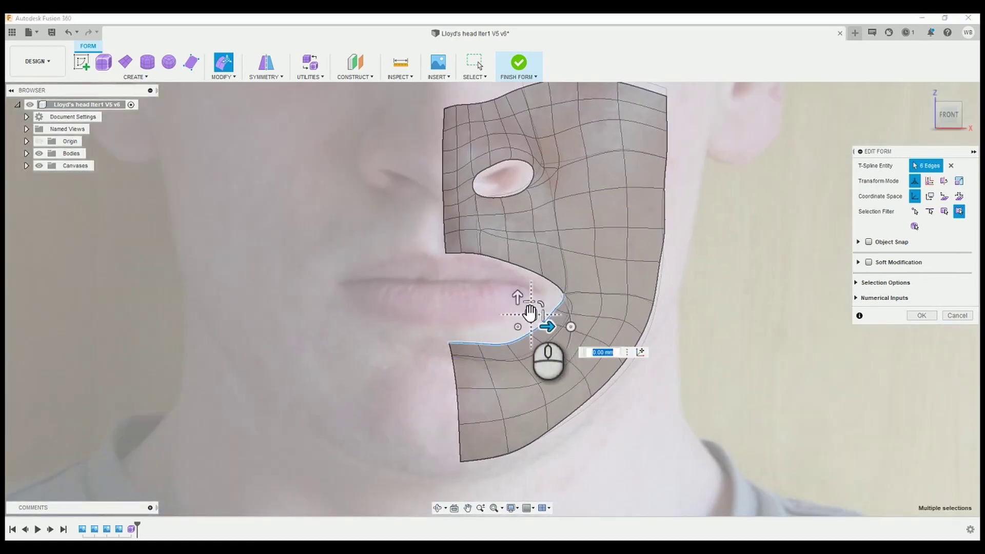
pyautogui.scroll(2, 530, 312)
pyautogui.moveTo(523, 326); pyautogui.dragTo(500, 309)
pyautogui.click(442, 284)
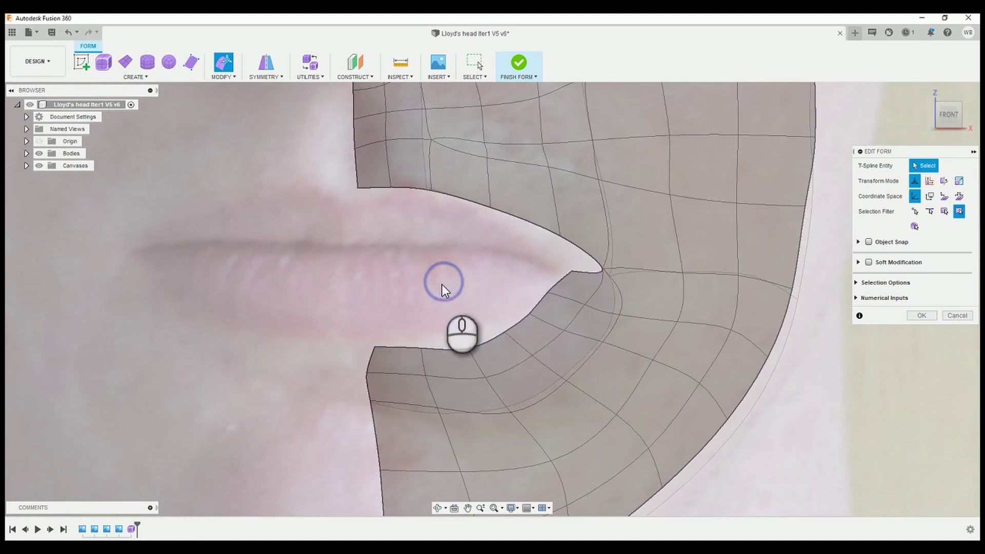
# - Restart form editing and select a lip-boundary edge and a lower-lip face
pyautogui.click(922, 214)
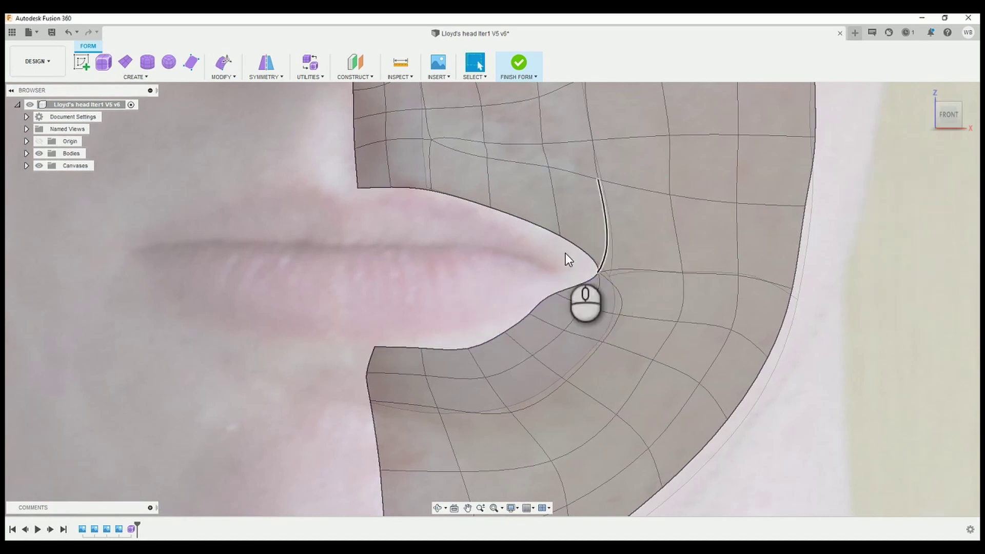
pyautogui.click(237, 69)
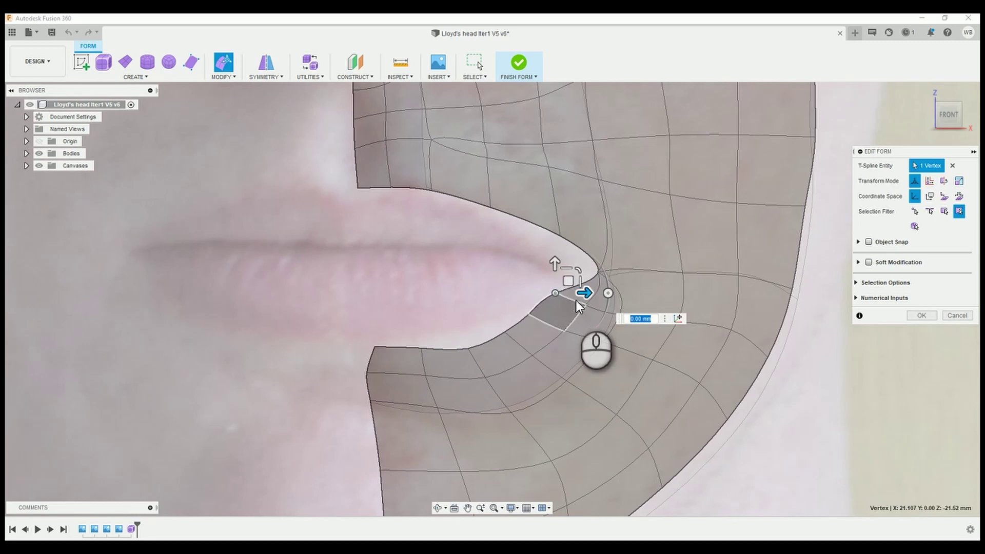
pyautogui.click(506, 292)
pyautogui.click(504, 335)
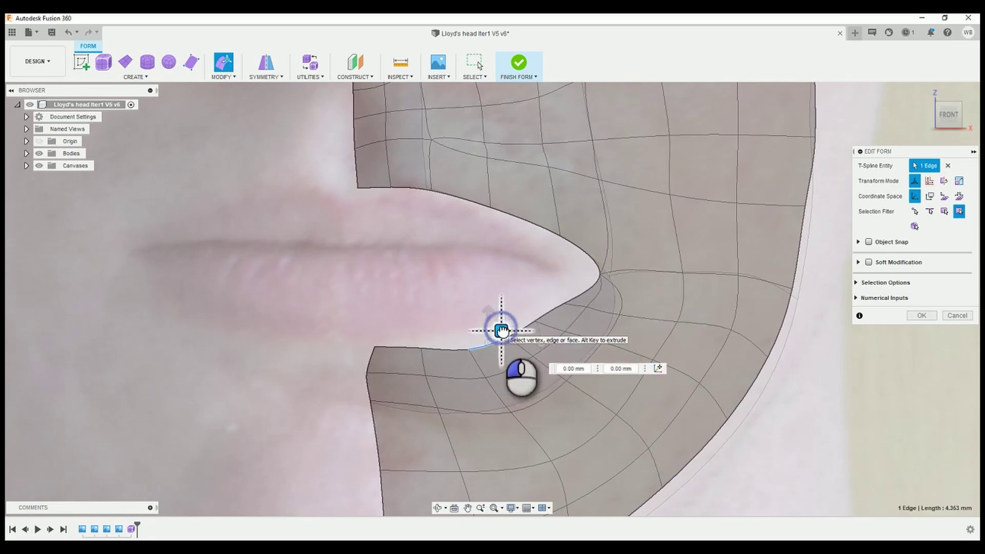
pyautogui.click(376, 342)
pyautogui.click(378, 347)
pyautogui.scroll(-3, 378, 346)
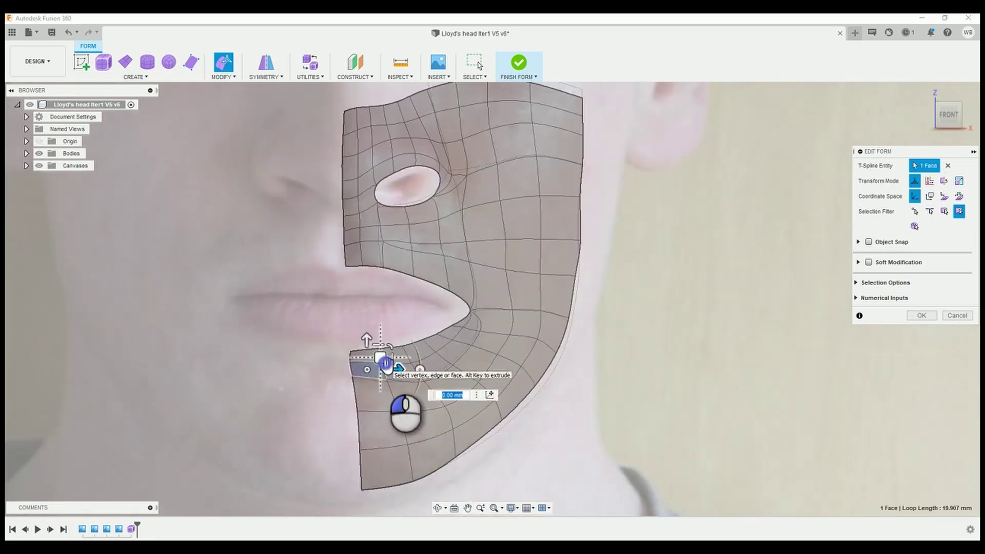
pyautogui.scroll(5, 384, 362)
# - Shift two edges near the lip corner slightly downward
pyautogui.click(445, 272)
pyautogui.click(493, 219)
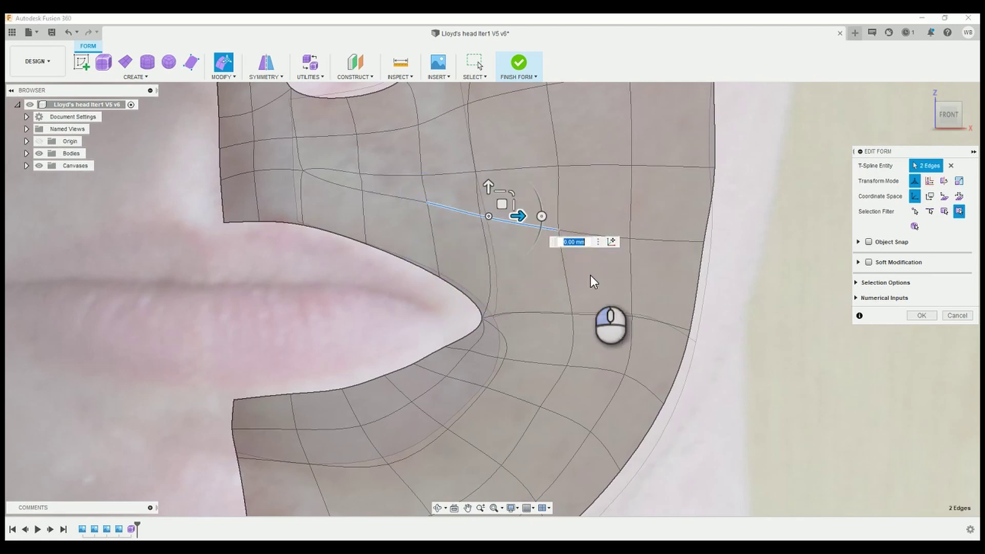
pyautogui.moveTo(501, 204); pyautogui.dragTo(499, 218)
pyautogui.click(736, 227)
pyautogui.scroll(-3, 736, 227)
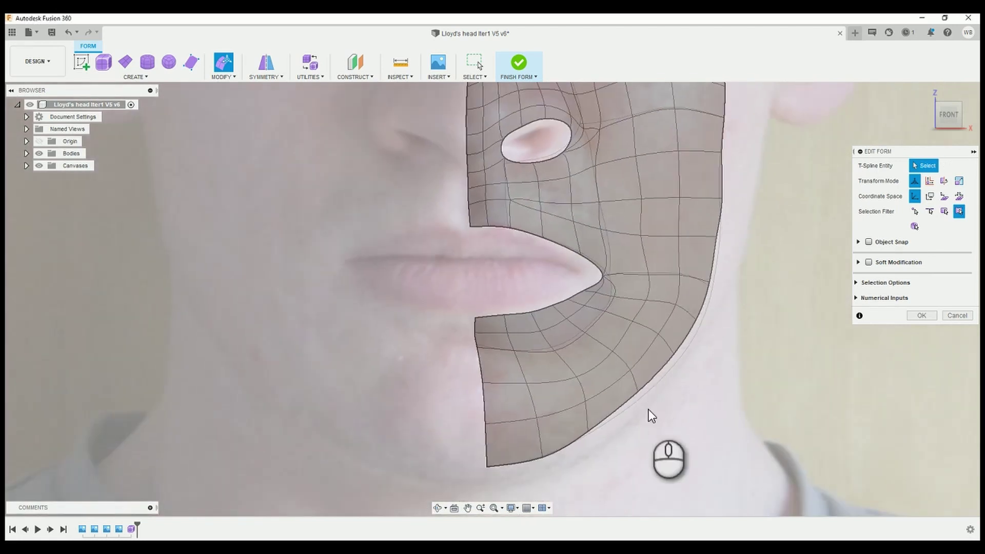
# - Try selecting chin and lip-corner faces and lip edges, clearing each selection
pyautogui.click(587, 403)
pyautogui.click(697, 370)
pyautogui.scroll(4, 529, 315)
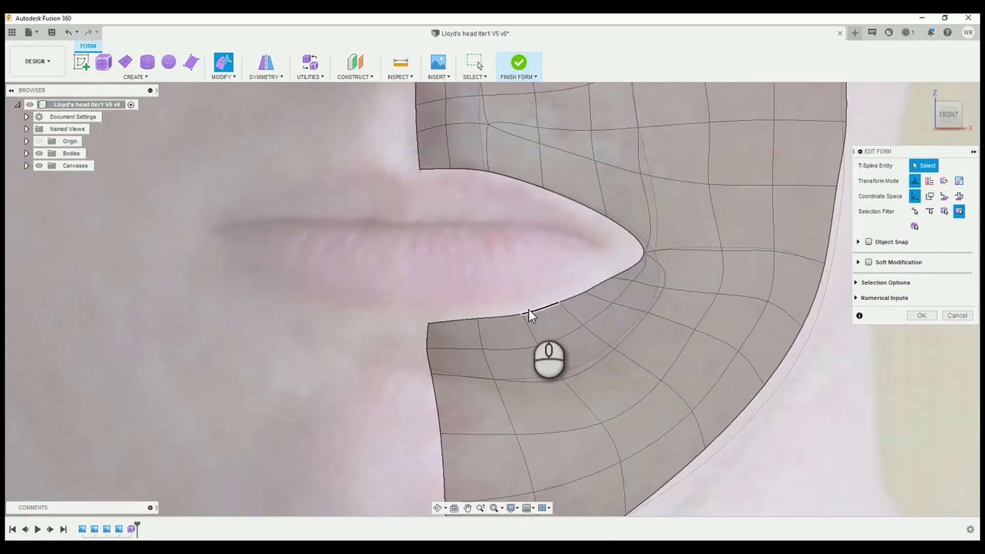
pyautogui.click(529, 310)
pyautogui.click(563, 300)
pyautogui.click(596, 289)
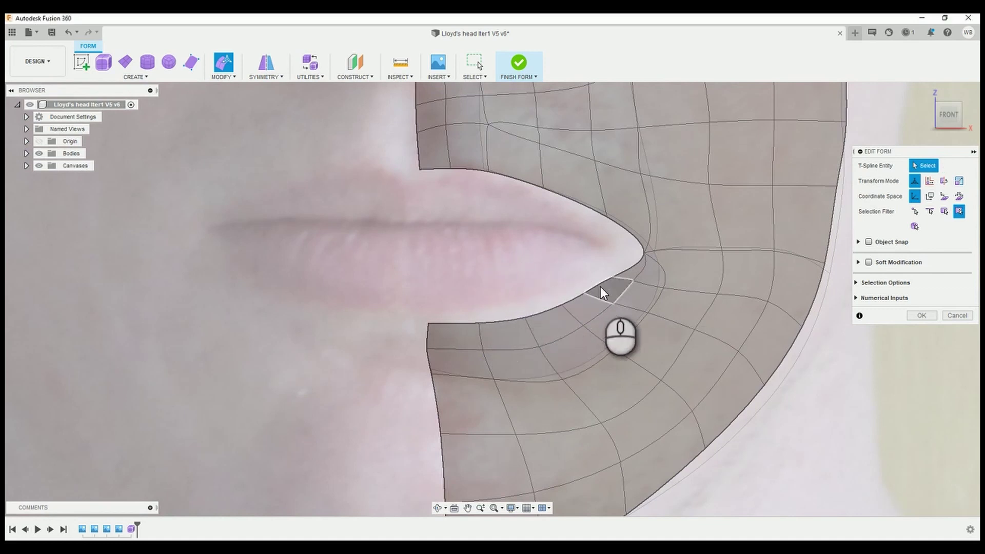
pyautogui.click(637, 283)
pyautogui.click(656, 269)
pyautogui.click(773, 260)
pyautogui.scroll(-4, 773, 260)
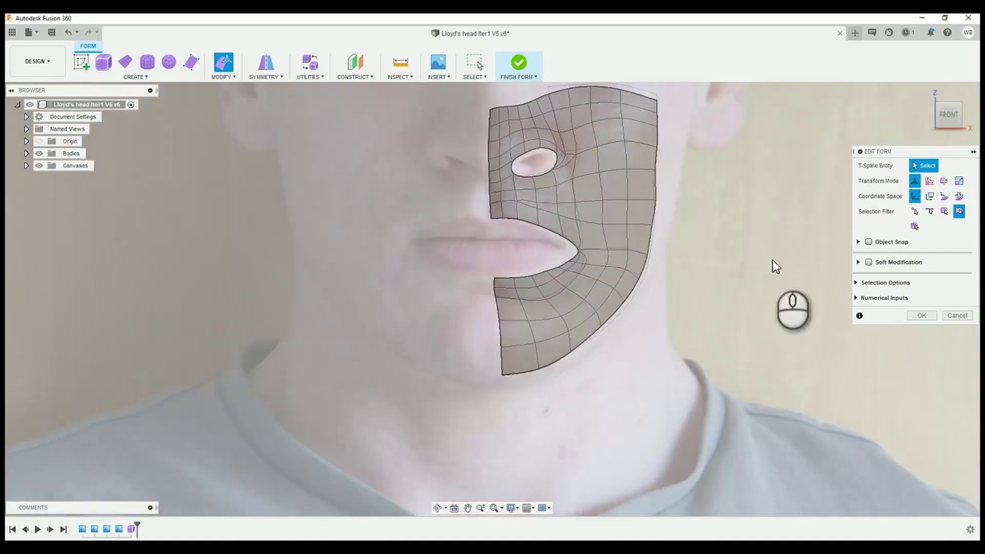
pyautogui.scroll(3, 635, 282)
# - Window-select the two lip-corner edges and shift them toward the lip line
pyautogui.moveTo(398, 292); pyautogui.dragTo(514, 351)
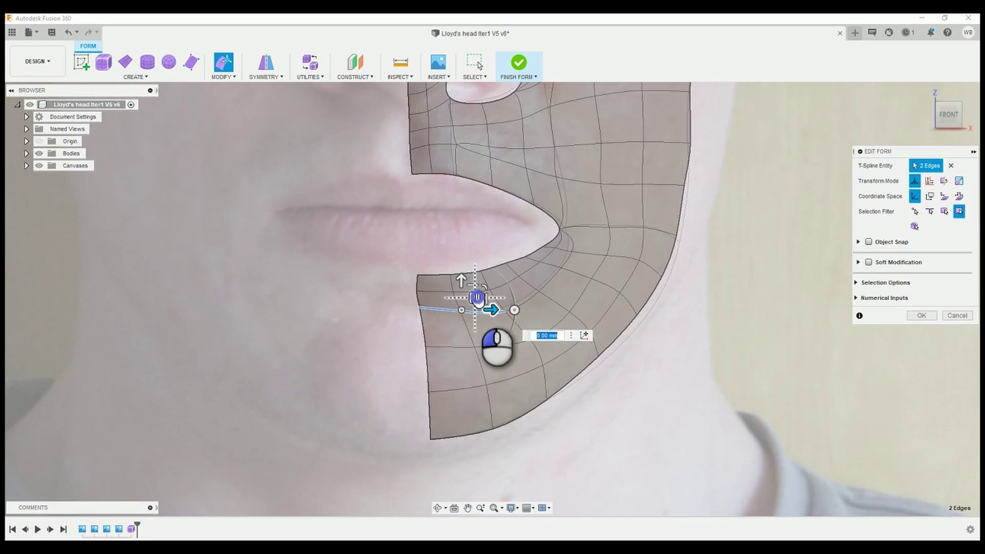
pyautogui.moveTo(479, 302); pyautogui.dragTo(481, 304)
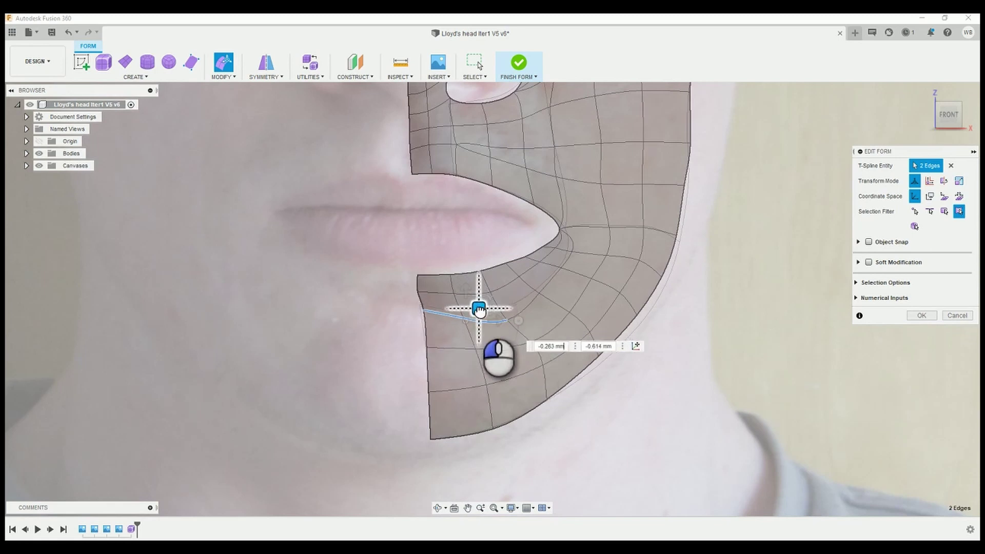
pyautogui.click(425, 311)
pyautogui.scroll(-3, 524, 185)
pyautogui.click(525, 186)
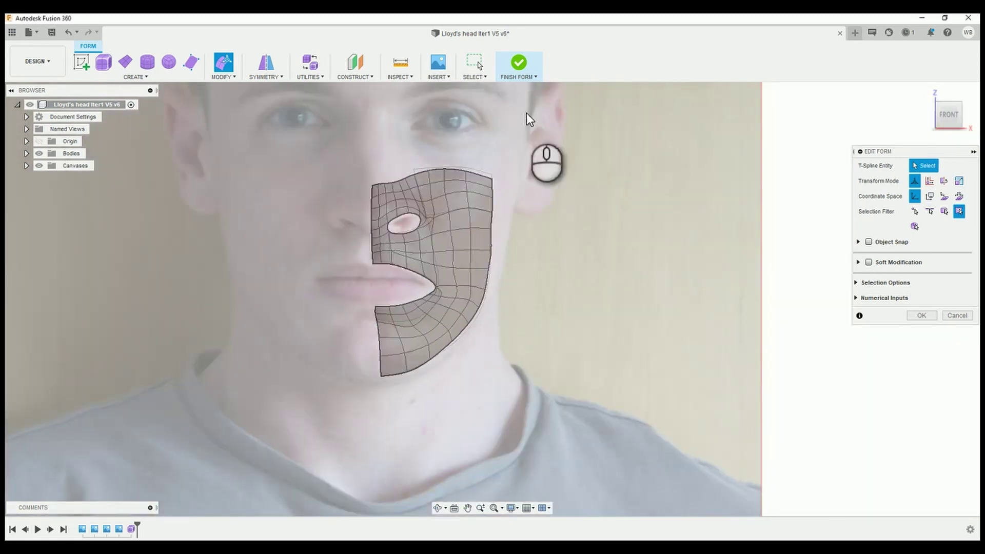
pyautogui.scroll(3, 496, 183)
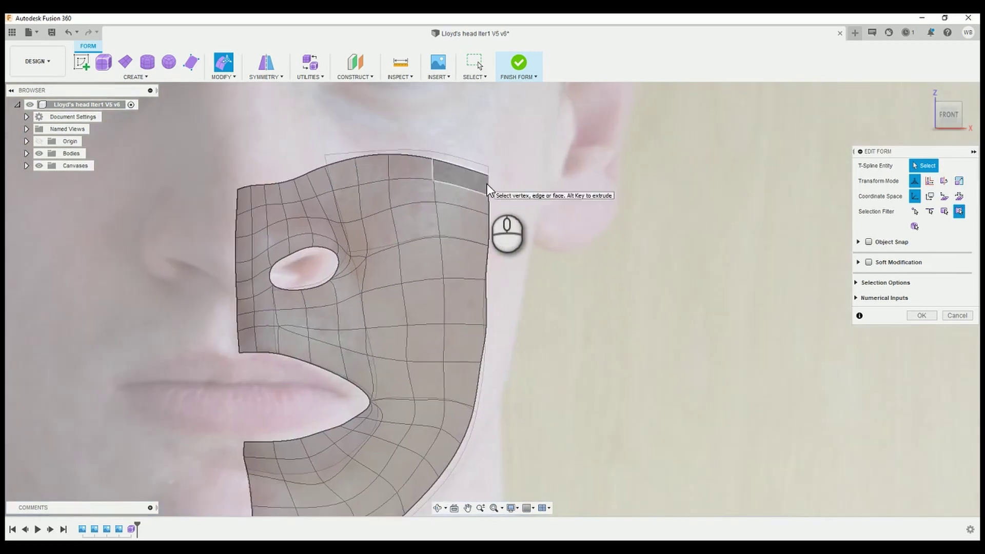
# - Scale the right boundary edge loop outward by about 1.07 so its corners extend
pyautogui.doubleClick(489, 184)
pyautogui.scroll(-3, 479, 346)
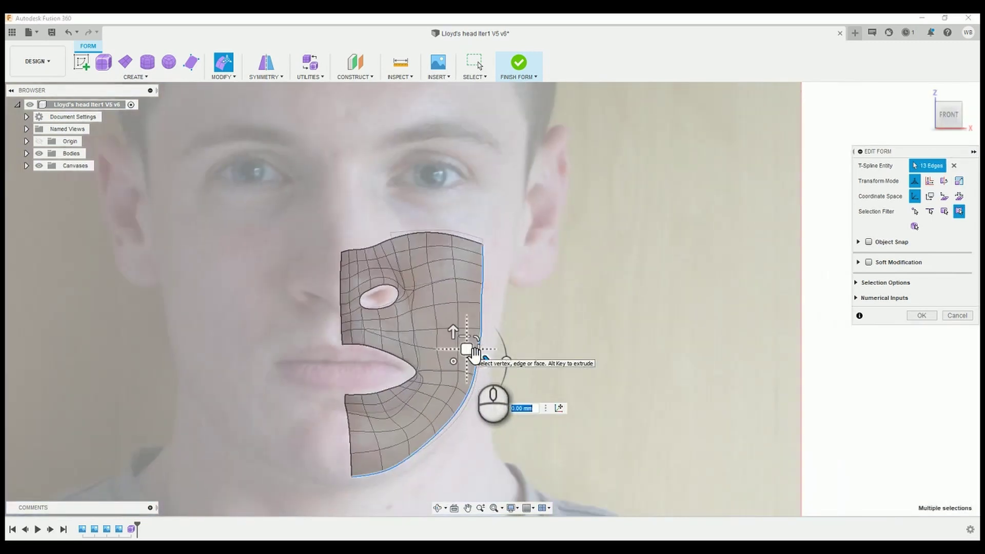
pyautogui.moveTo(480, 340)
pyautogui.mouseDown()
pyautogui.moveTo(484, 362)
pyautogui.moveTo(485, 351)
pyautogui.mouseUp()
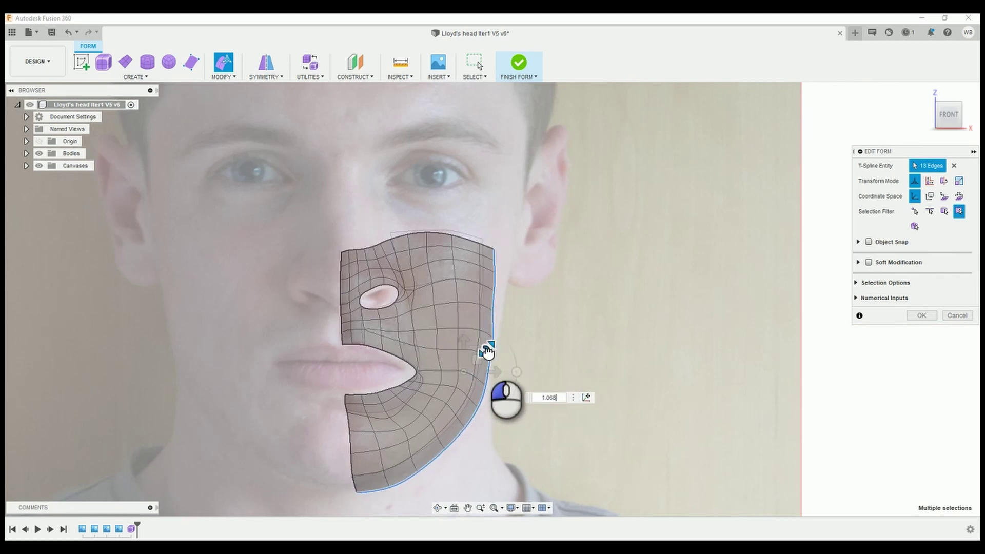
pyautogui.click(501, 422)
pyautogui.scroll(-3, 383, 469)
pyautogui.scroll(4, 365, 483)
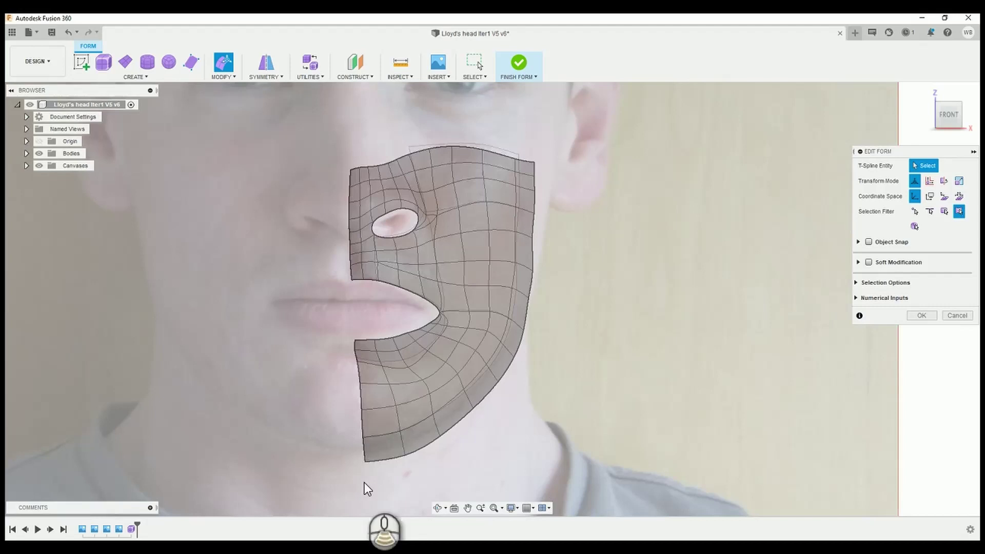
pyautogui.scroll(2, 373, 456)
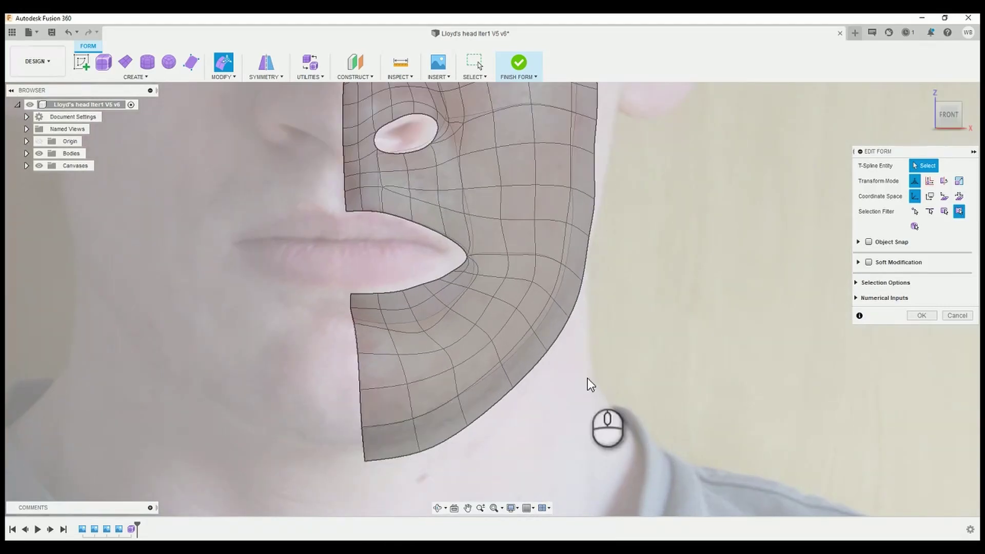
# - Raise the lower boundary vertices toward the jawline and lift a right-edge vertex
pyautogui.moveTo(334, 420)
pyautogui.mouseDown()
pyautogui.moveTo(425, 443)
pyautogui.moveTo(400, 450)
pyautogui.mouseUp()
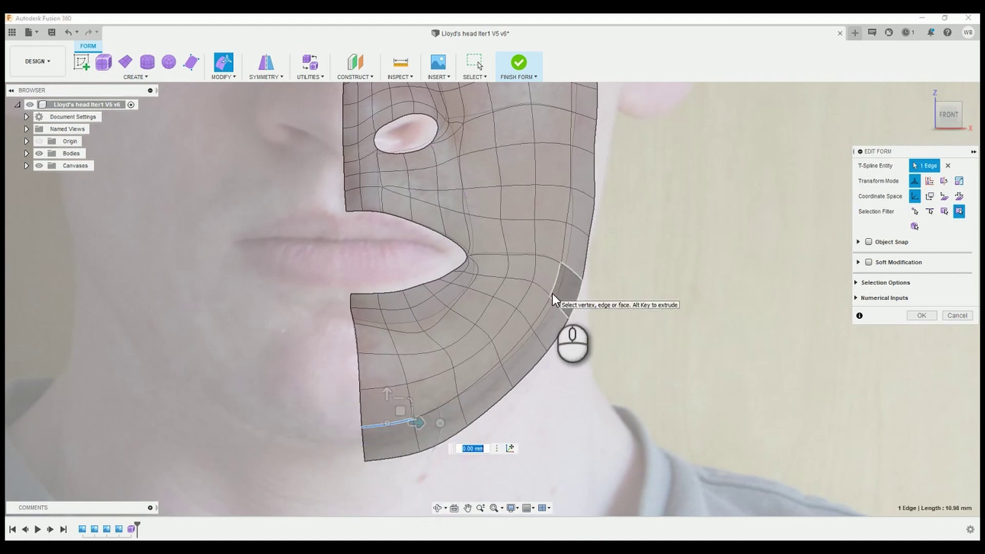
pyautogui.keyDown('shift'); pyautogui.click(550, 296); pyautogui.keyUp('shift')
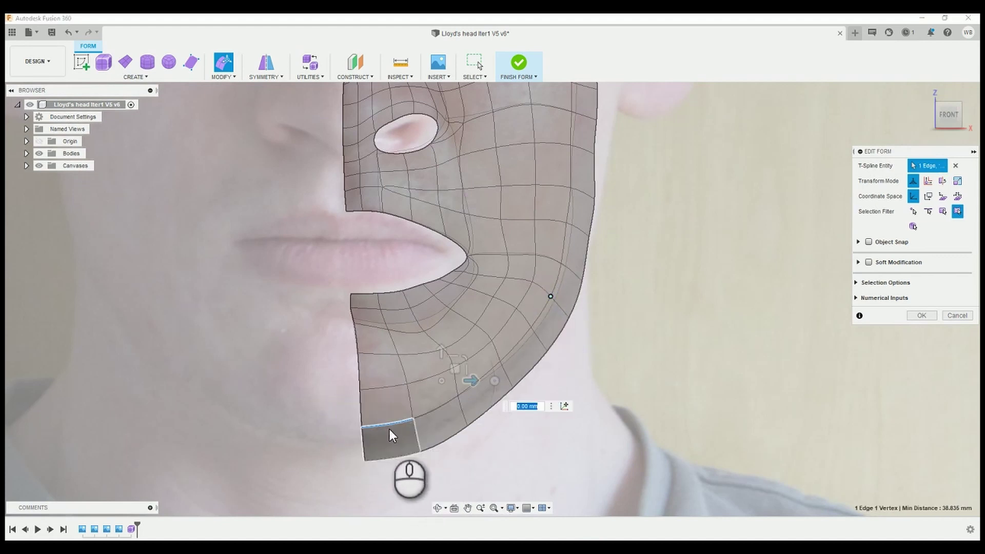
pyautogui.keyDown('shift'); pyautogui.click(361, 429); pyautogui.keyUp('shift')
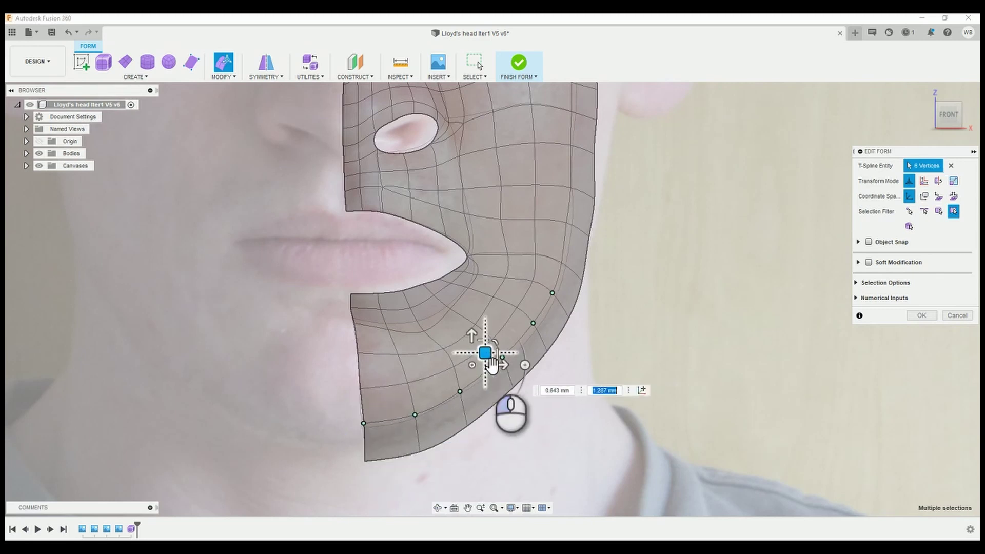
pyautogui.moveTo(489, 365); pyautogui.dragTo(556, 353)
pyautogui.click(593, 201)
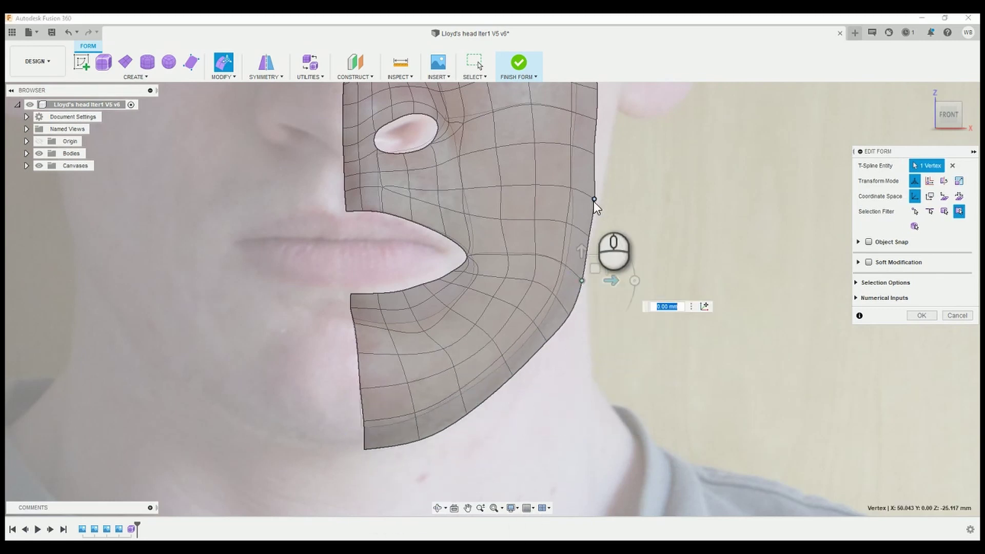
pyautogui.moveTo(582, 280); pyautogui.dragTo(593, 221)
pyautogui.click(592, 319)
pyautogui.scroll(-3, 592, 319)
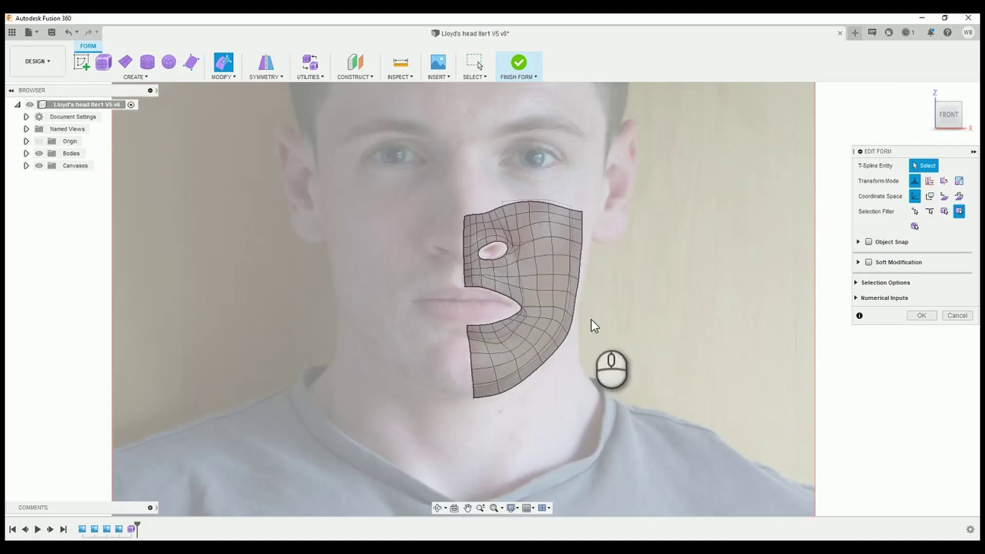
pyautogui.scroll(5, 539, 266)
# - Select faces and vertices below the mouth corner and on the cheek
pyautogui.click(451, 418)
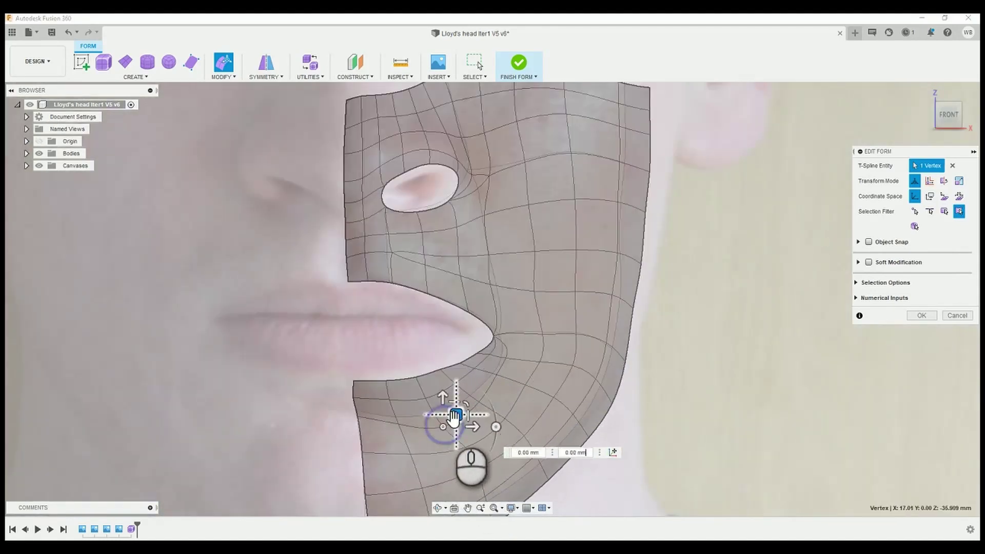
pyautogui.click(501, 368)
pyautogui.scroll(-4, 490, 484)
pyautogui.scroll(3, 605, 256)
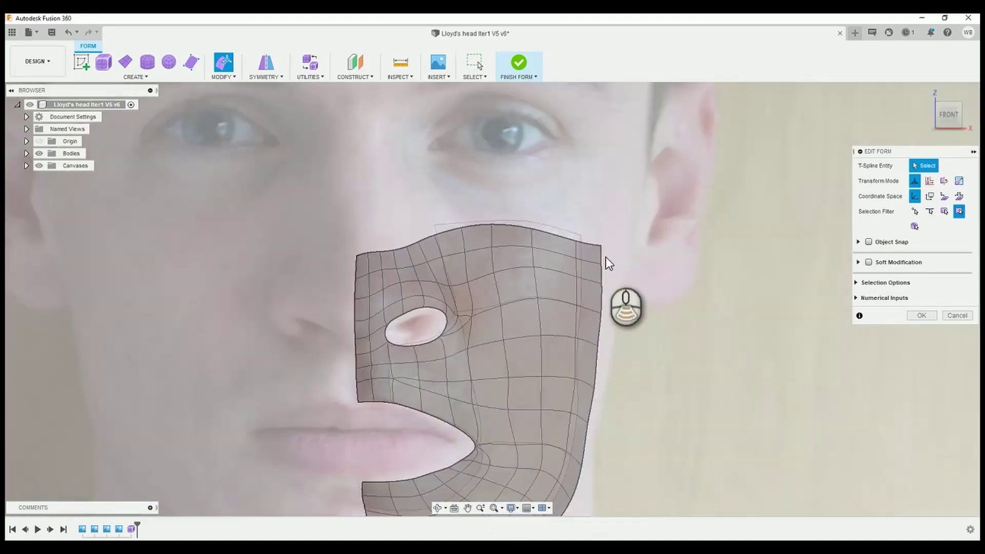
pyautogui.click(604, 258)
pyautogui.scroll(-2, 616, 360)
pyautogui.scroll(-2, 566, 372)
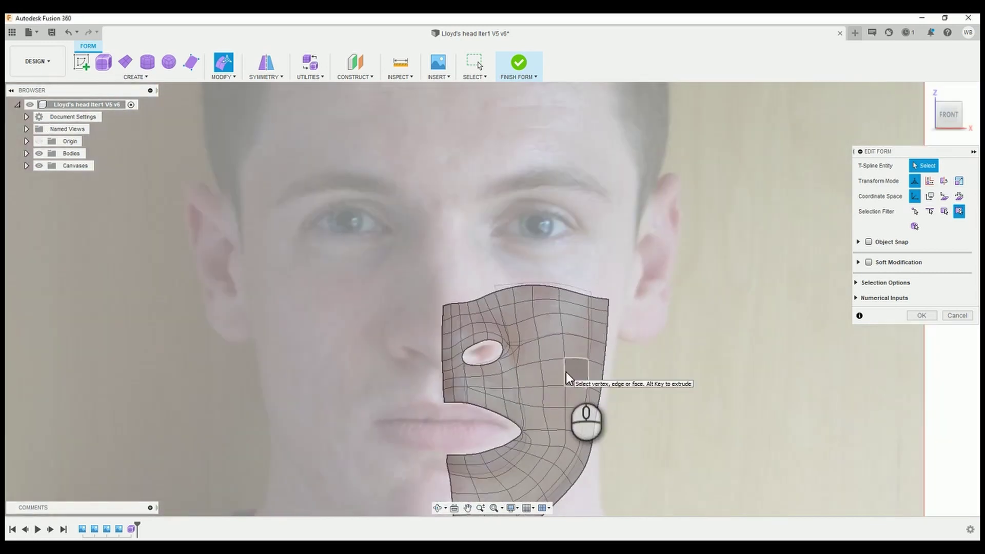
pyautogui.click(565, 371)
pyautogui.scroll(3, 566, 385)
pyautogui.scroll(-4, 707, 388)
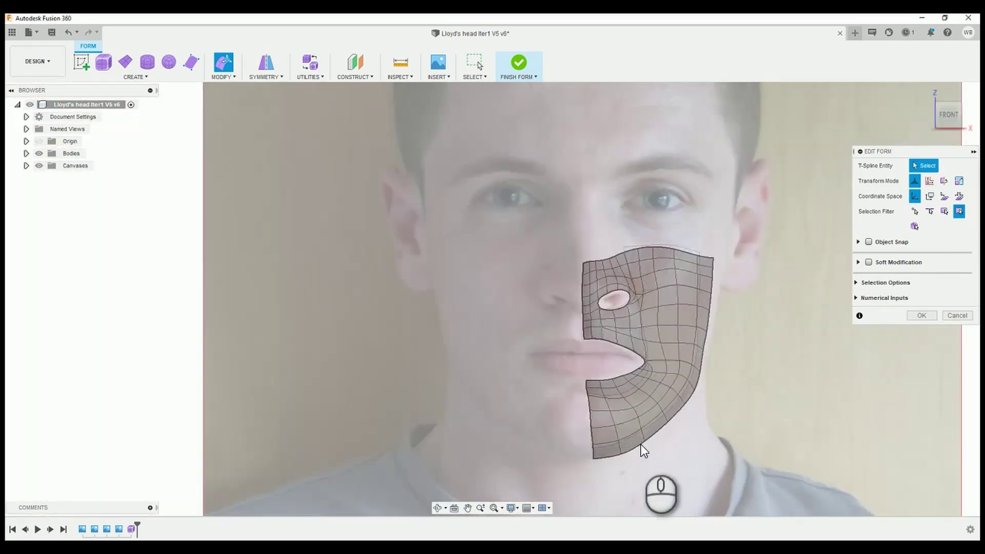
pyautogui.scroll(3, 642, 444)
pyautogui.click(687, 289)
pyautogui.press('Escape')
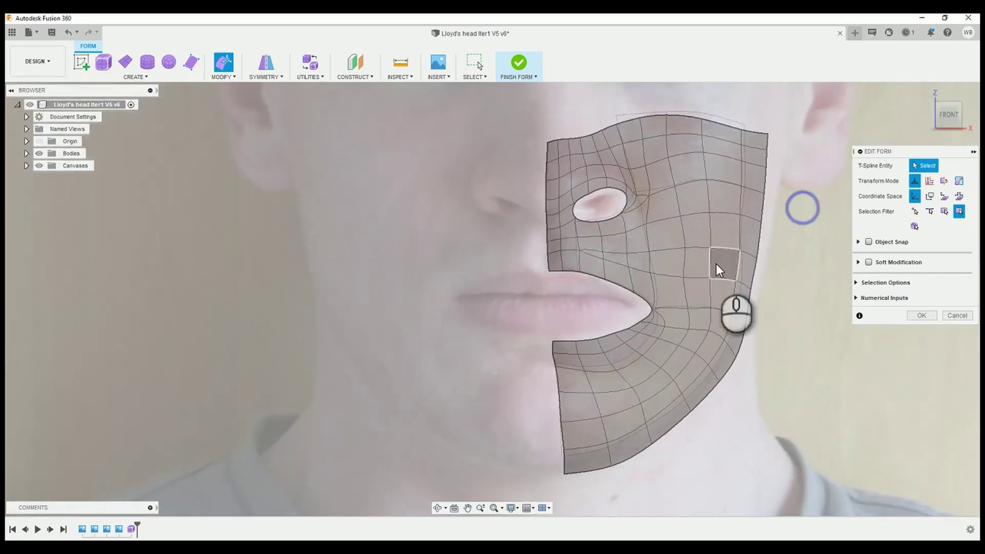
# - Move the cheek vertex beside the eye hole up and to the right
pyautogui.click(653, 263)
pyautogui.moveTo(653, 263); pyautogui.dragTo(696, 222)
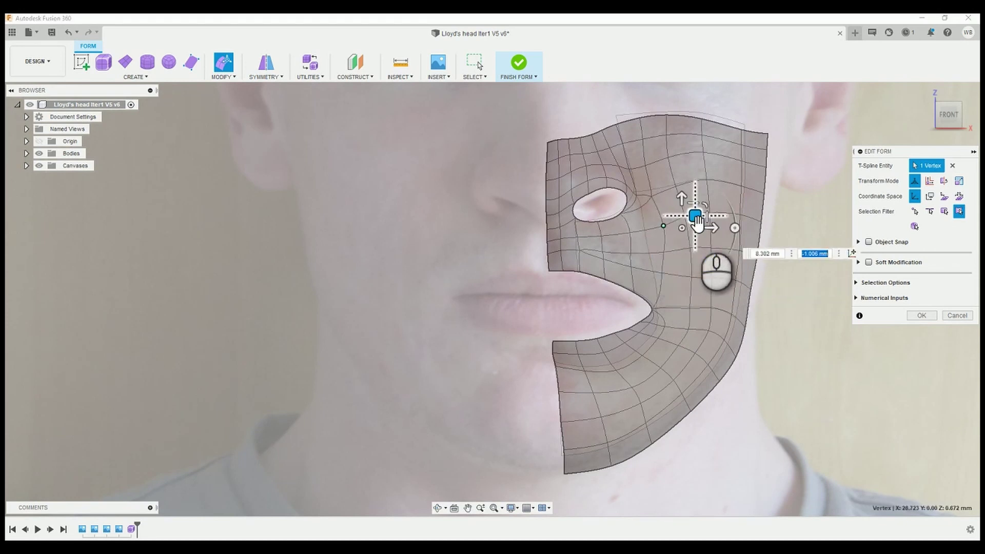
pyautogui.press('Escape')
pyautogui.scroll(3, 704, 346)
pyautogui.click(675, 319)
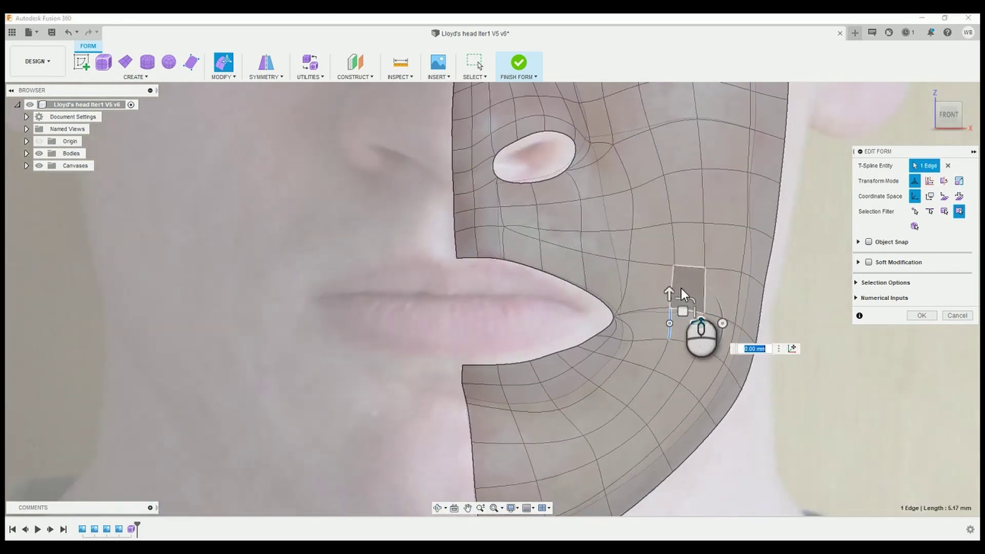
pyautogui.press('Escape')
pyautogui.scroll(-5, 762, 376)
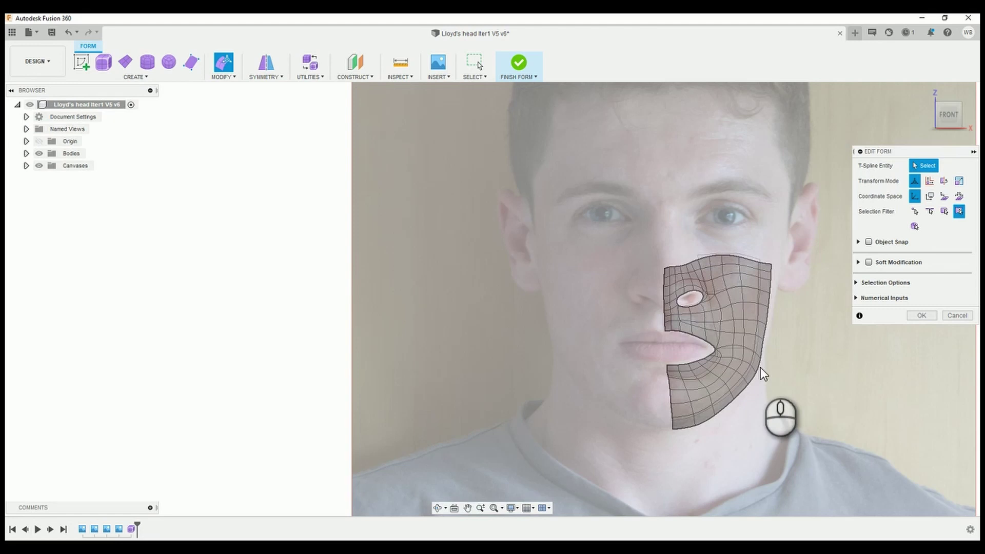
pyautogui.scroll(3, 731, 406)
pyautogui.scroll(3, 755, 341)
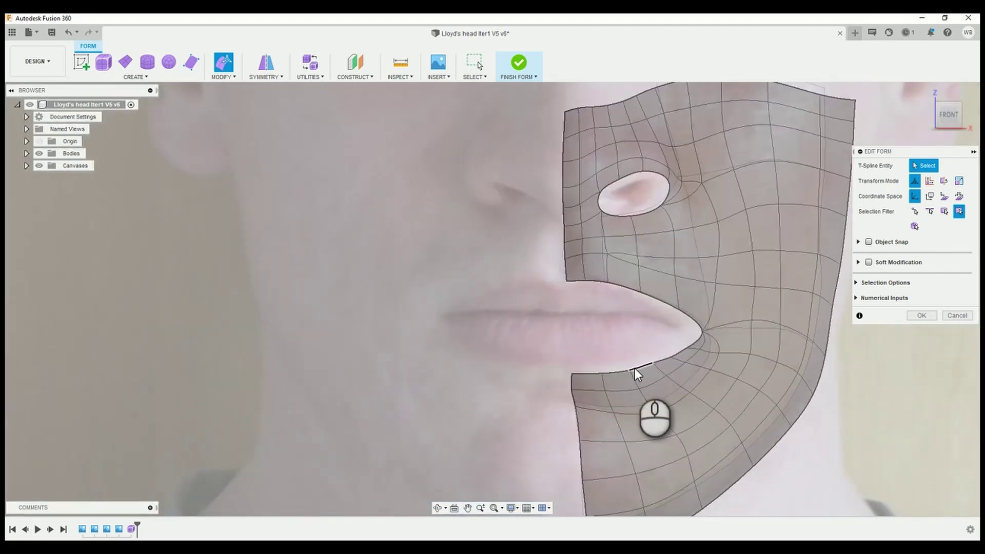
# - Undo a bad lip-corner reshape with Ctrl+Z, then pick a top-edge vertex
pyautogui.click(635, 371)
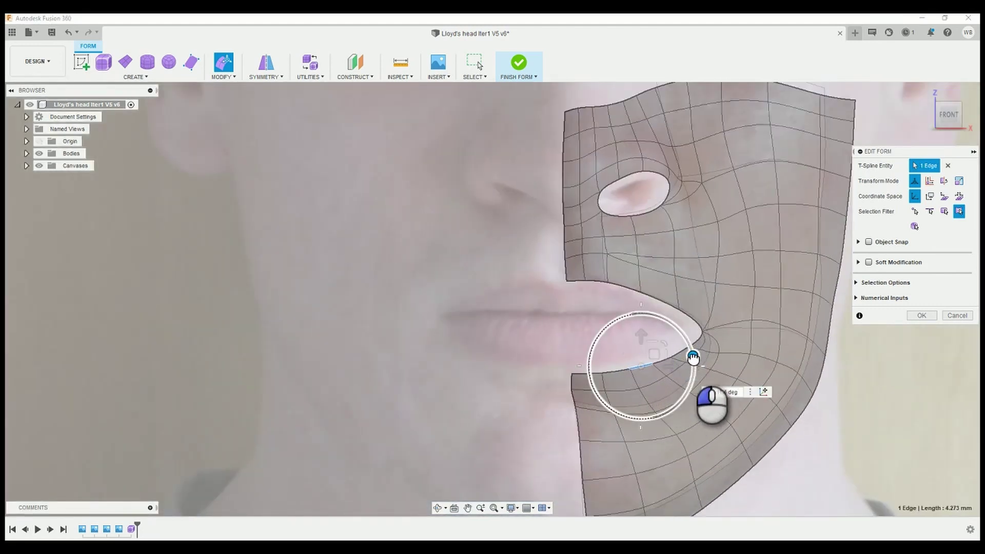
pyautogui.click(655, 355)
pyautogui.scroll(3, 654, 354)
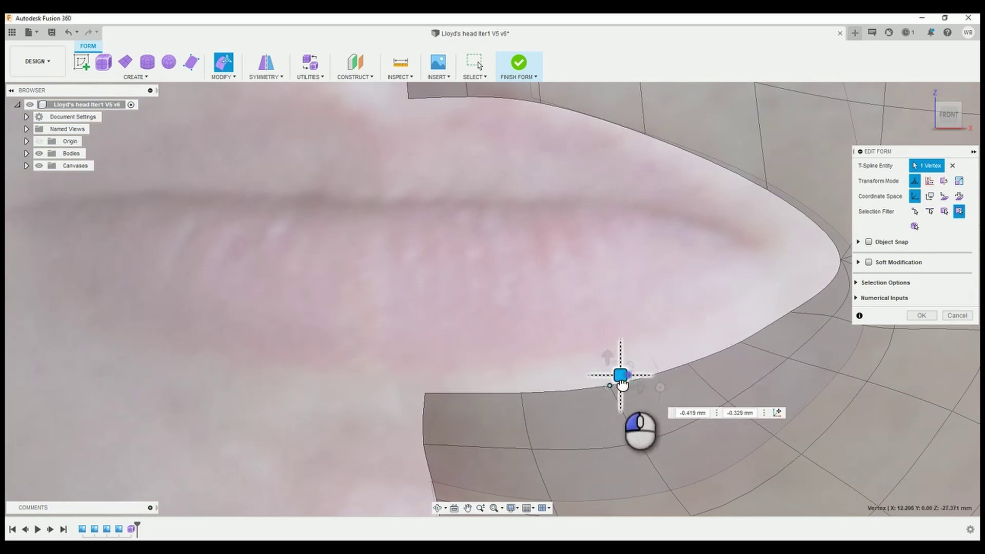
pyautogui.scroll(-2, 621, 383)
pyautogui.scroll(-5, 731, 331)
pyautogui.click(777, 307)
pyautogui.scroll(5, 654, 307)
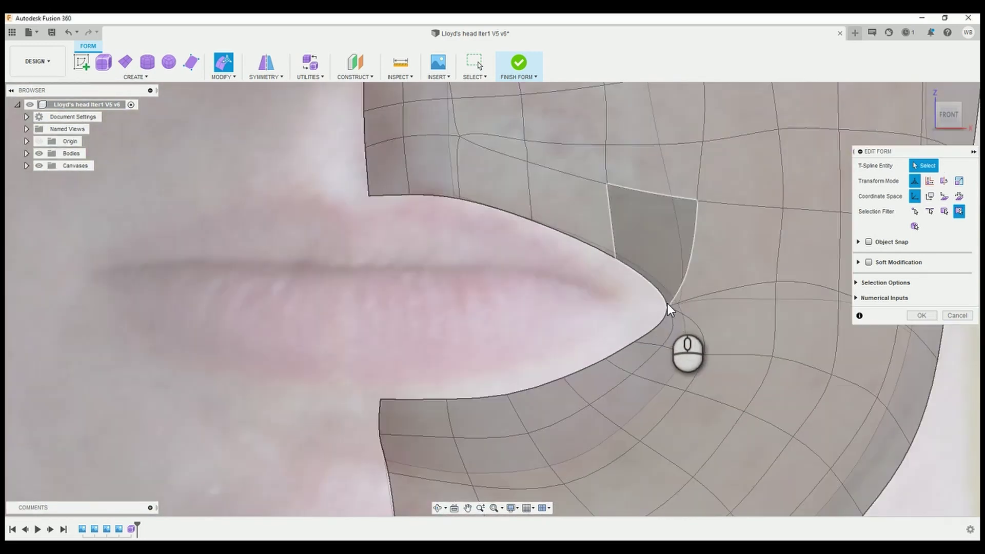
pyautogui.moveTo(668, 303)
pyautogui.mouseDown()
pyautogui.moveTo(486, 388)
pyautogui.moveTo(402, 384)
pyautogui.mouseUp()
pyautogui.hotkey('ctrl', 'z')
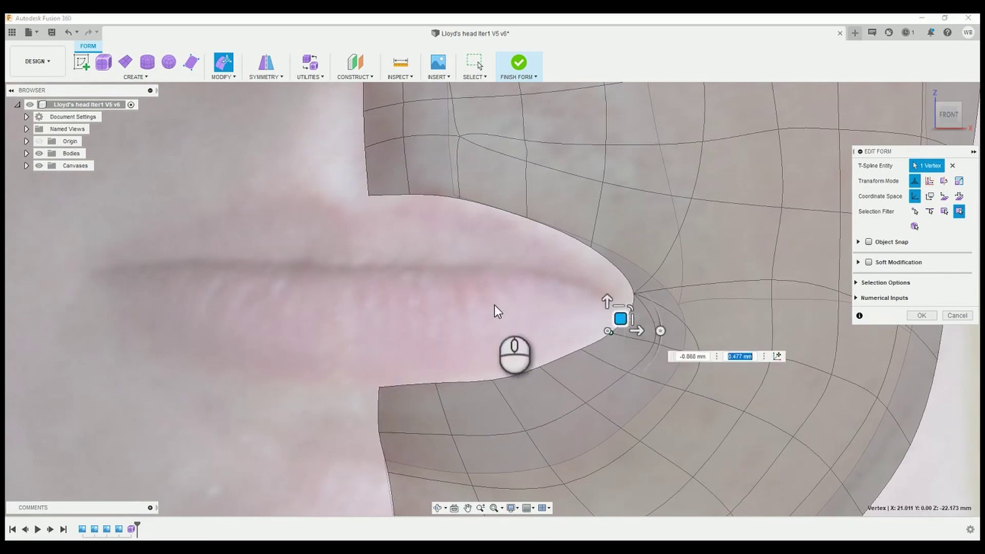
pyautogui.scroll(-3, 639, 351)
pyautogui.click(707, 331)
pyautogui.click(710, 311)
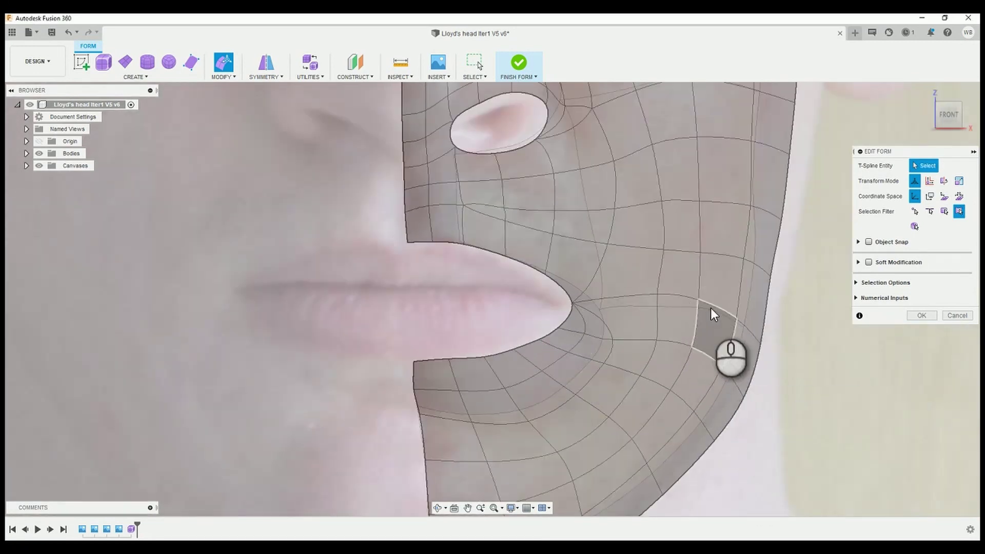
pyautogui.click(700, 307)
pyautogui.scroll(-3, 747, 400)
pyautogui.scroll(4, 653, 205)
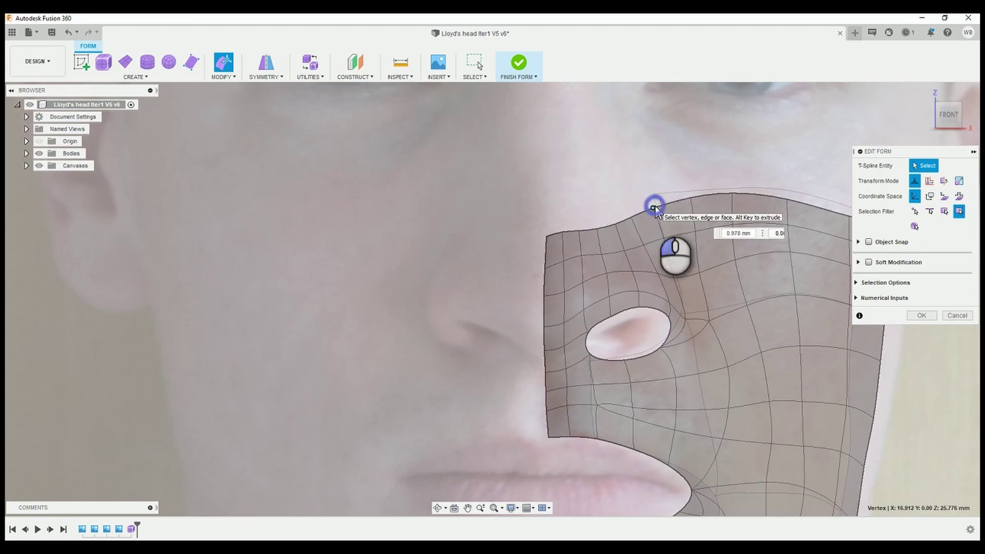
# - Move the top-edge vertex up-right, push the right edge outward, and confirm
pyautogui.moveTo(653, 205); pyautogui.dragTo(669, 191)
pyautogui.click(589, 185)
pyautogui.scroll(-3, 684, 215)
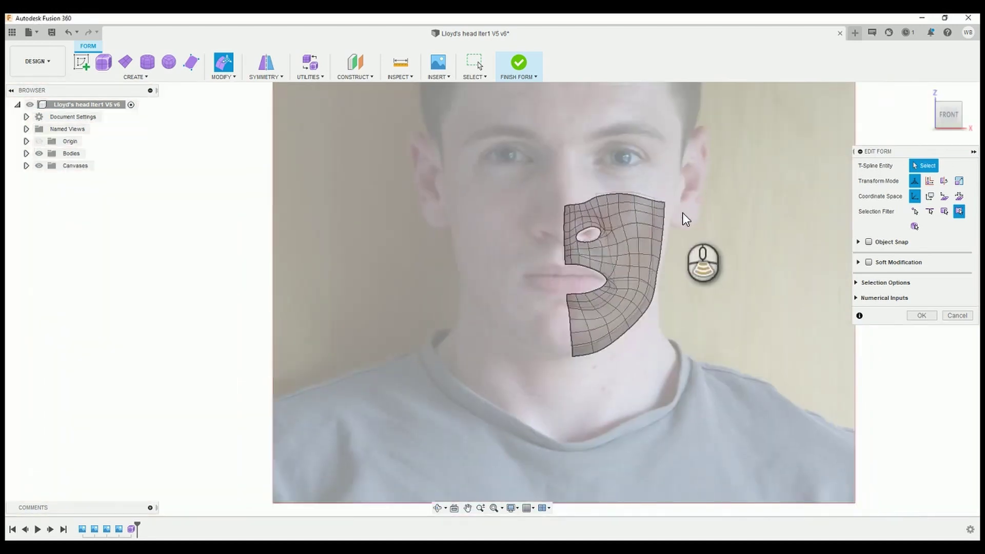
pyautogui.scroll(2, 637, 340)
pyautogui.keyDown('shift'); pyautogui.click(659, 198); pyautogui.keyUp('shift')
pyautogui.moveTo(661, 241); pyautogui.dragTo(677, 259)
pyautogui.click(675, 341)
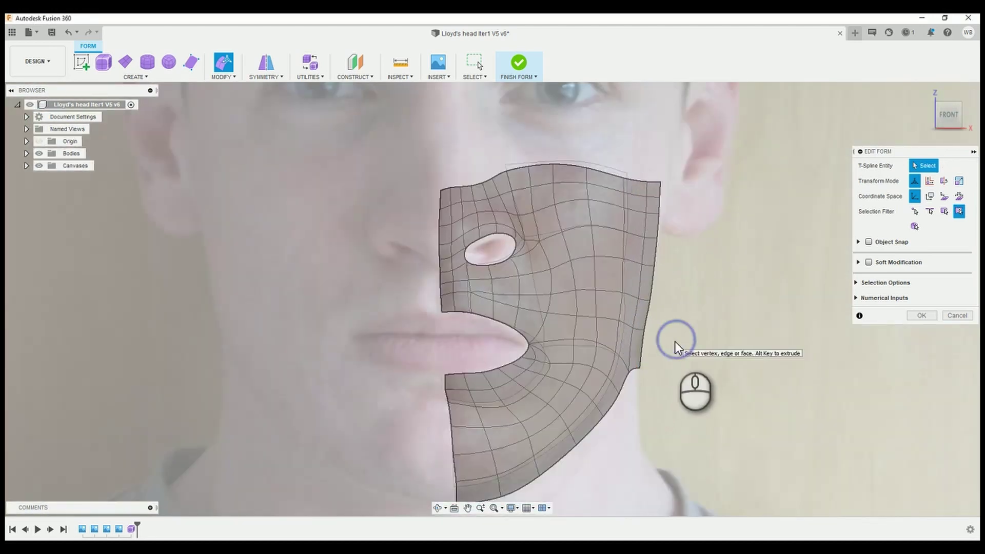
pyautogui.click(921, 215)
pyautogui.scroll(-1, 639, 331)
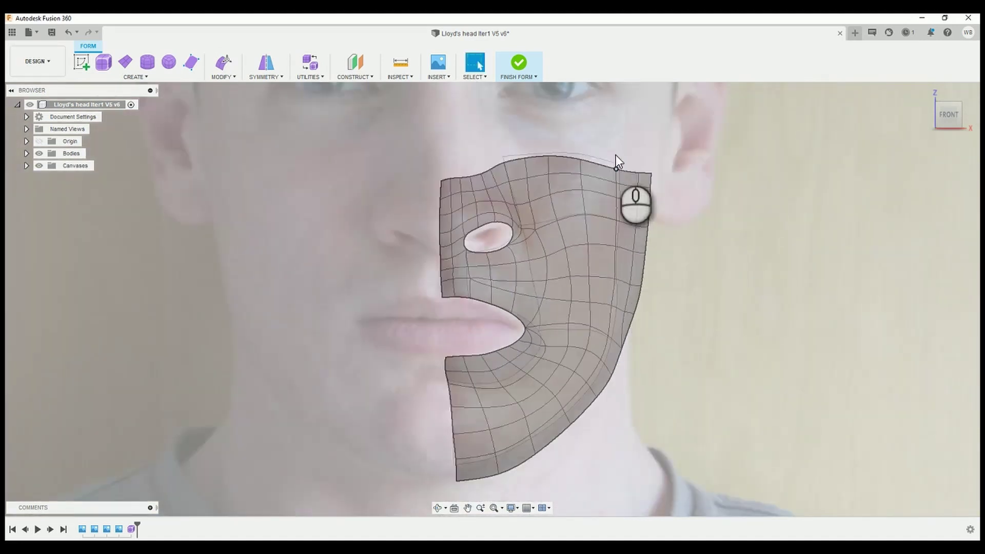
# - Move one right border edge, then tilt it together with a second border edge
pyautogui.click(223, 63)
pyautogui.click(659, 282)
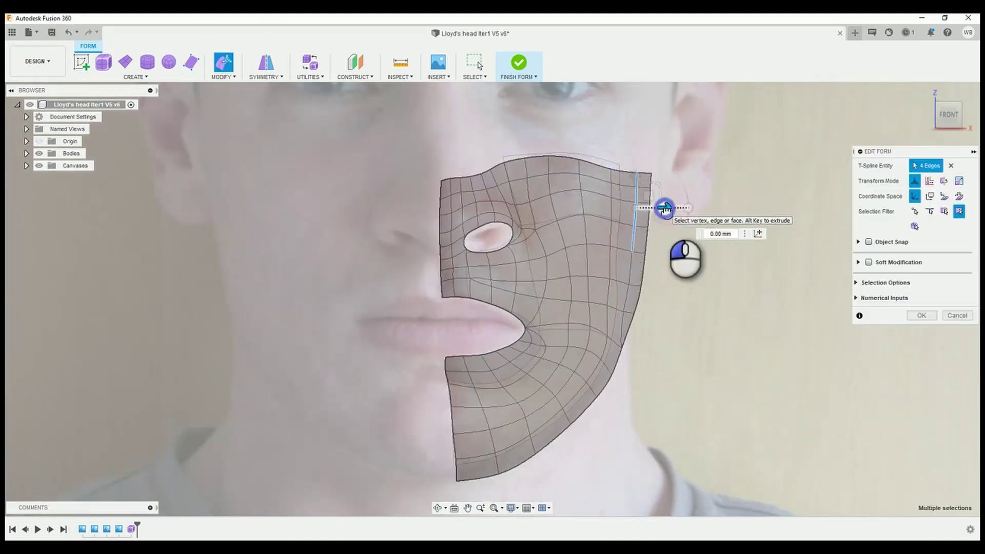
pyautogui.click(662, 306)
pyautogui.scroll(3, 632, 299)
pyautogui.moveTo(631, 298); pyautogui.dragTo(668, 302)
pyautogui.scroll(-2, 639, 172)
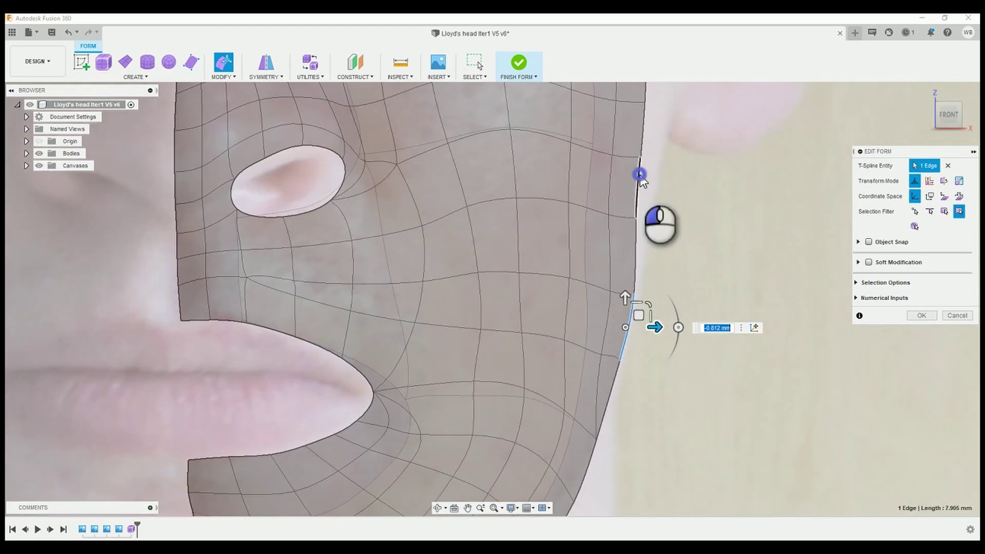
pyautogui.keyDown('shift'); pyautogui.click(657, 211); pyautogui.keyUp('shift')
pyautogui.scroll(3, 635, 240)
pyautogui.moveTo(675, 245)
pyautogui.mouseDown()
pyautogui.moveTo(679, 252)
pyautogui.moveTo(546, 207)
pyautogui.mouseUp()
pyautogui.scroll(-3, 583, 242)
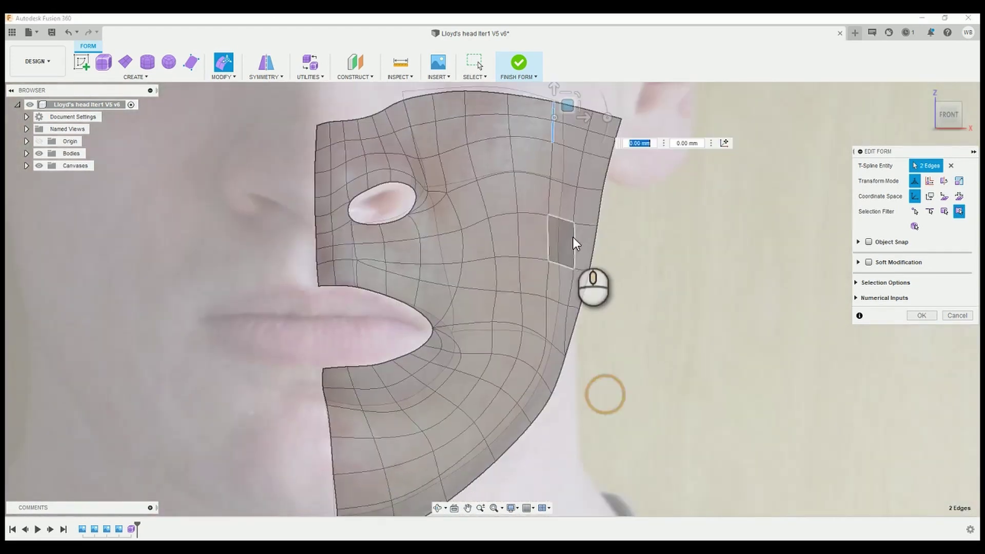
pyautogui.scroll(2, 582, 200)
pyautogui.click(603, 300)
pyautogui.scroll(2, 536, 306)
# - Nudge the upper-right border point into place and deselect it
pyautogui.click(536, 306)
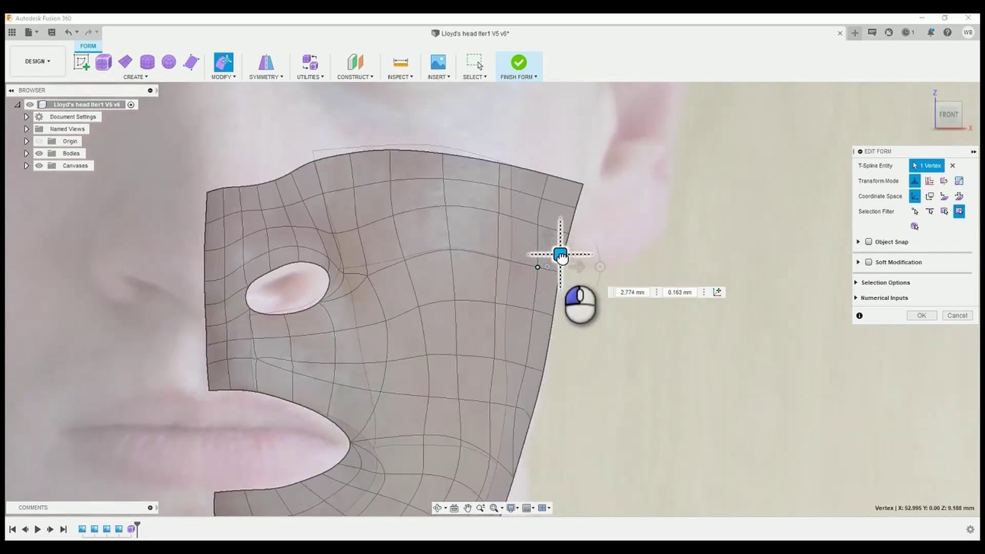
pyautogui.click(552, 191)
pyautogui.click(591, 342)
pyautogui.scroll(-3, 592, 342)
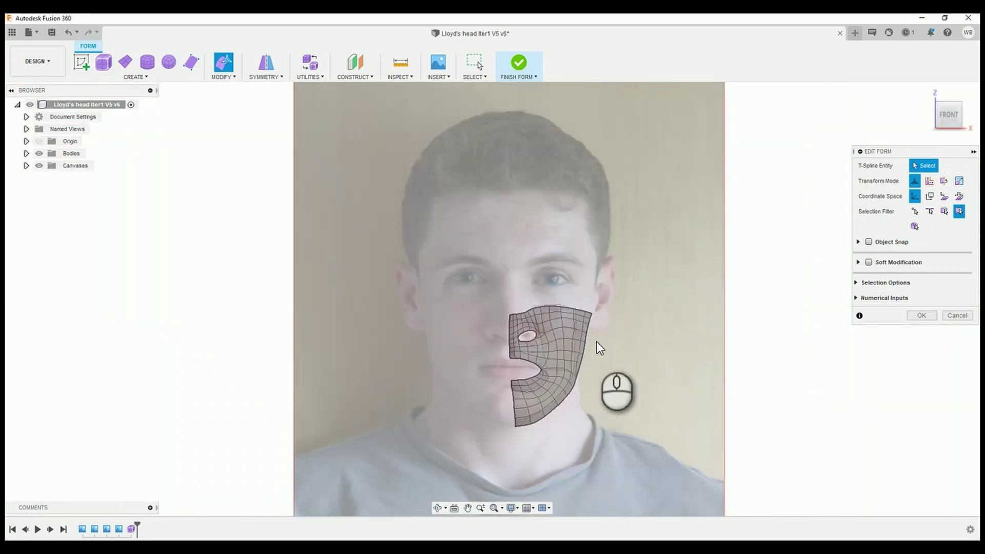
pyautogui.scroll(2, 509, 319)
pyautogui.scroll(1, 444, 286)
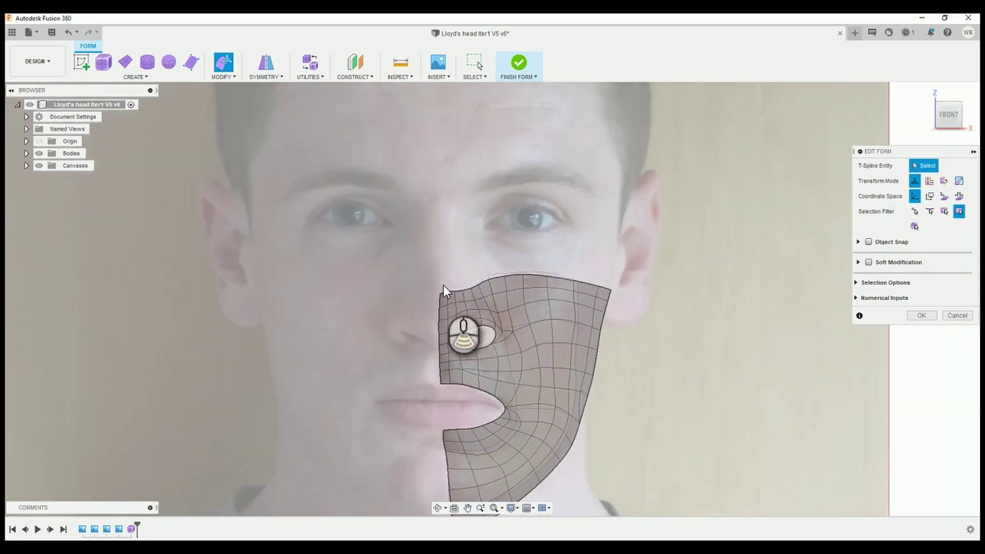
pyautogui.scroll(2, 458, 296)
# - Raise the top edge loop toward the eye and reshape some top edges into a wavy profile
pyautogui.doubleClick(436, 296)
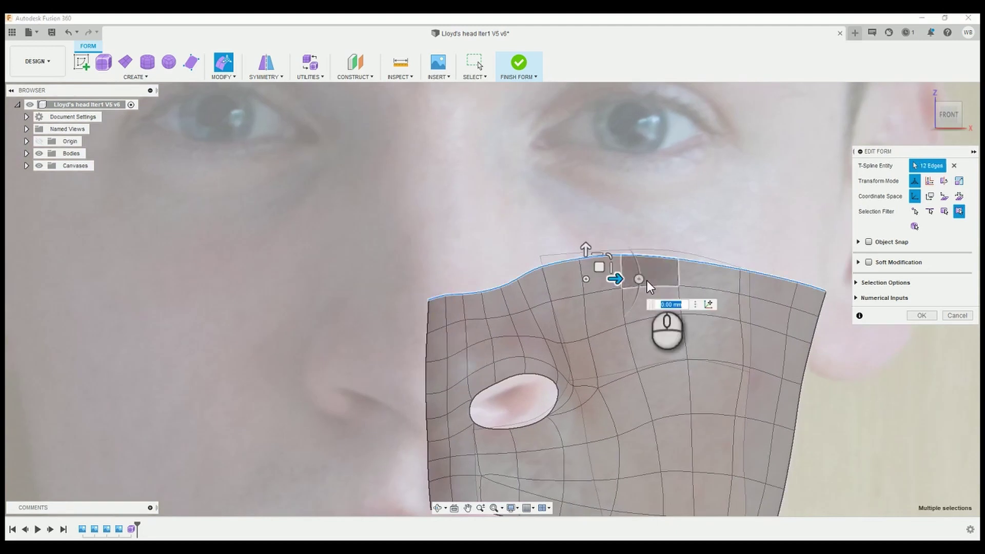
pyautogui.moveTo(600, 272); pyautogui.dragTo(587, 196)
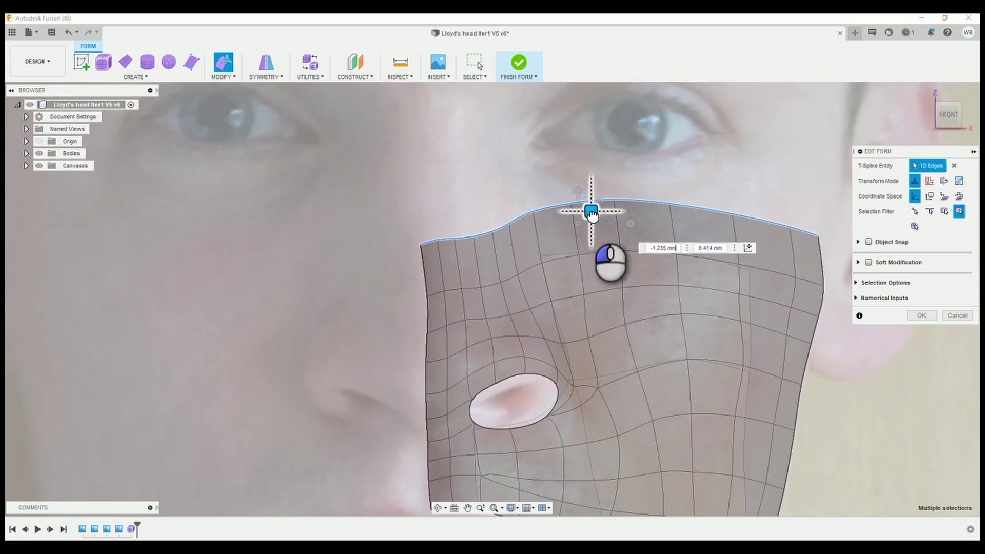
pyautogui.click(518, 197)
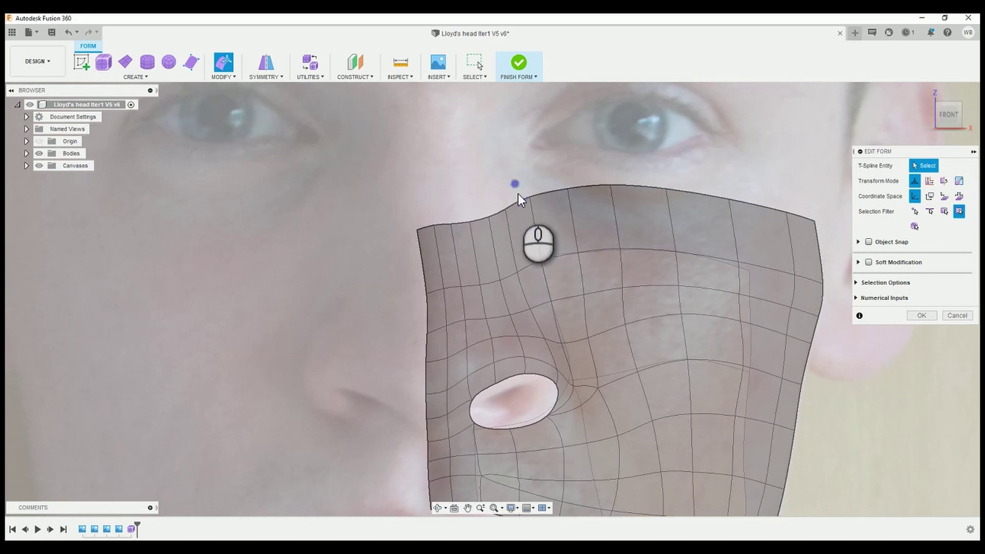
pyautogui.keyDown('shift'); pyautogui.click(422, 228); pyautogui.keyUp('shift')
pyautogui.moveTo(517, 208)
pyautogui.mouseDown()
pyautogui.moveTo(494, 205)
pyautogui.moveTo(537, 172)
pyautogui.mouseUp()
pyautogui.scroll(-2, 538, 173)
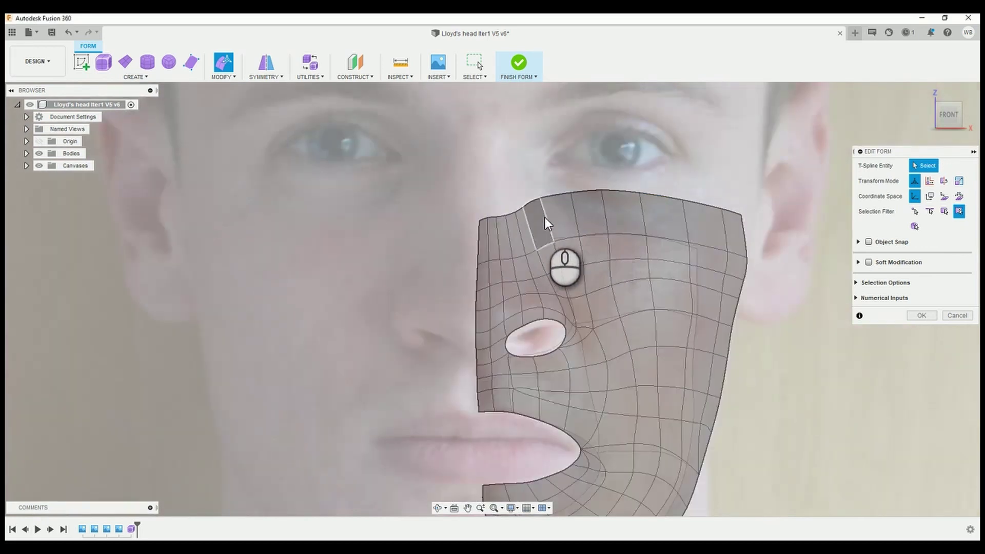
# - Pull two top-border vertices near the nose bridge down into place along the eye socket
pyautogui.click(555, 210)
pyautogui.click(560, 271)
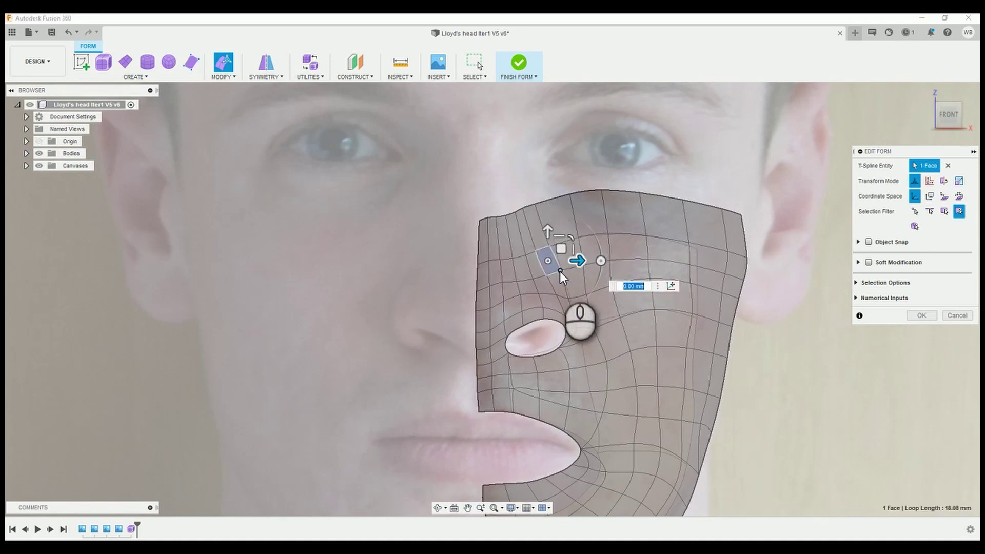
pyautogui.scroll(3, 559, 272)
pyautogui.click(235, 255)
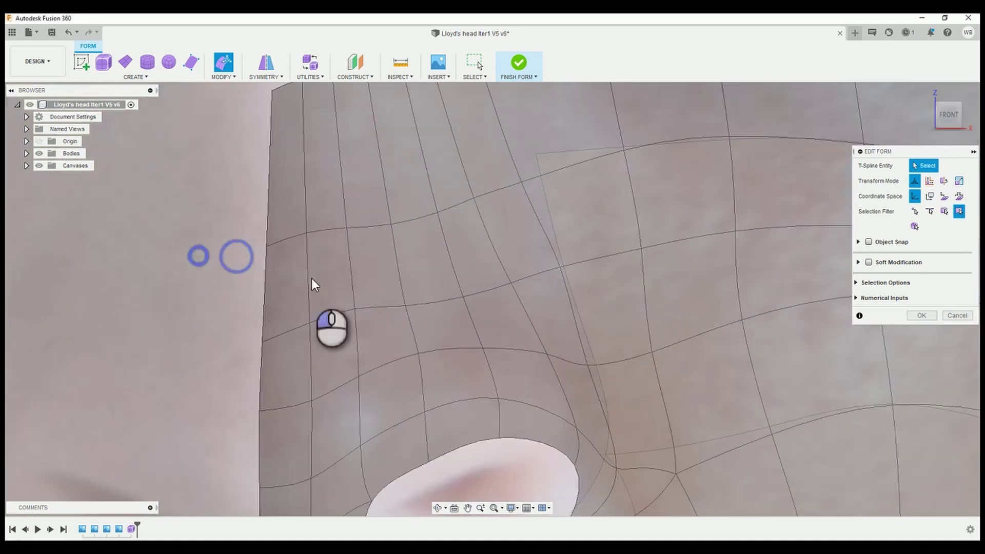
pyautogui.click(561, 267)
pyautogui.scroll(-5, 189, 257)
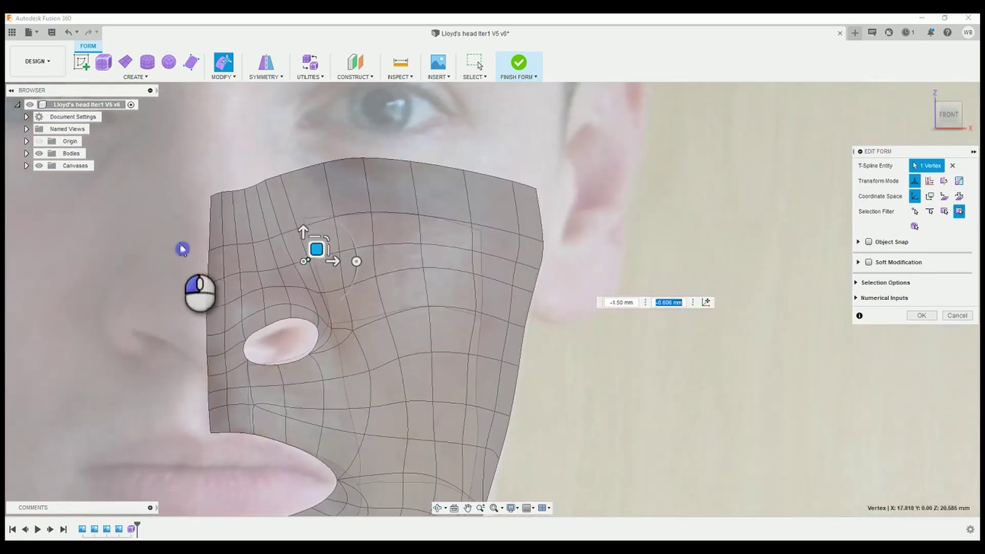
pyautogui.click(346, 155)
pyautogui.click(333, 162)
pyautogui.moveTo(345, 129); pyautogui.dragTo(343, 158)
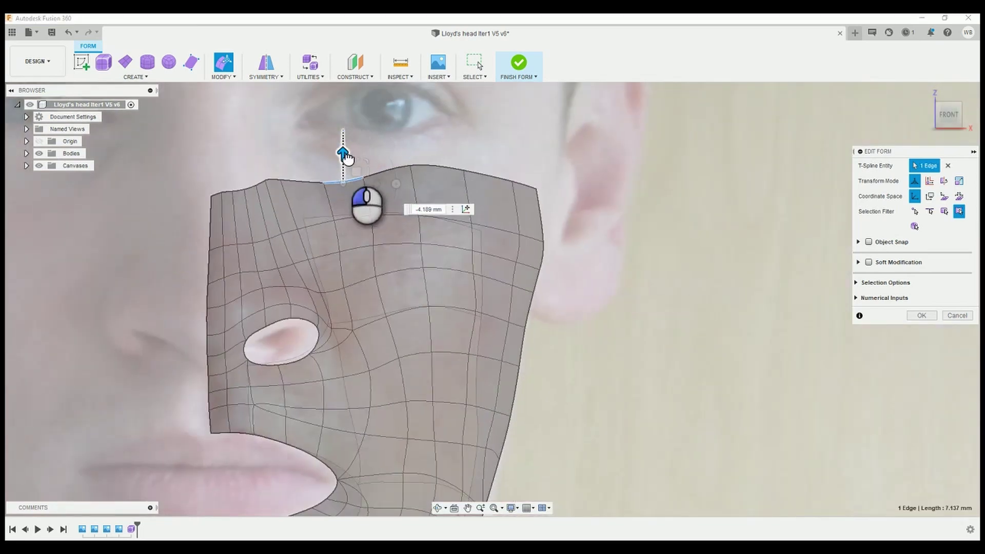
pyautogui.click(279, 180)
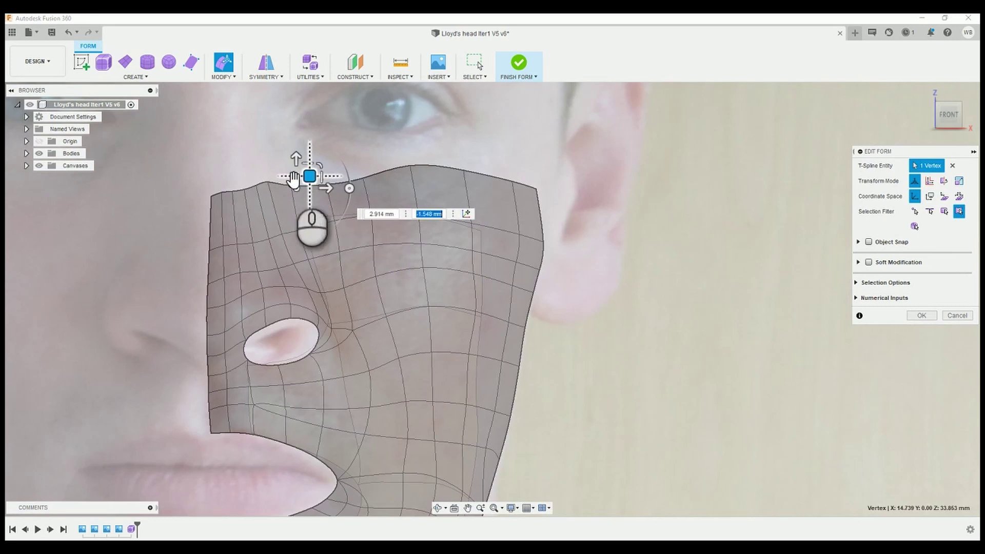
pyautogui.moveTo(280, 171); pyautogui.dragTo(280, 173)
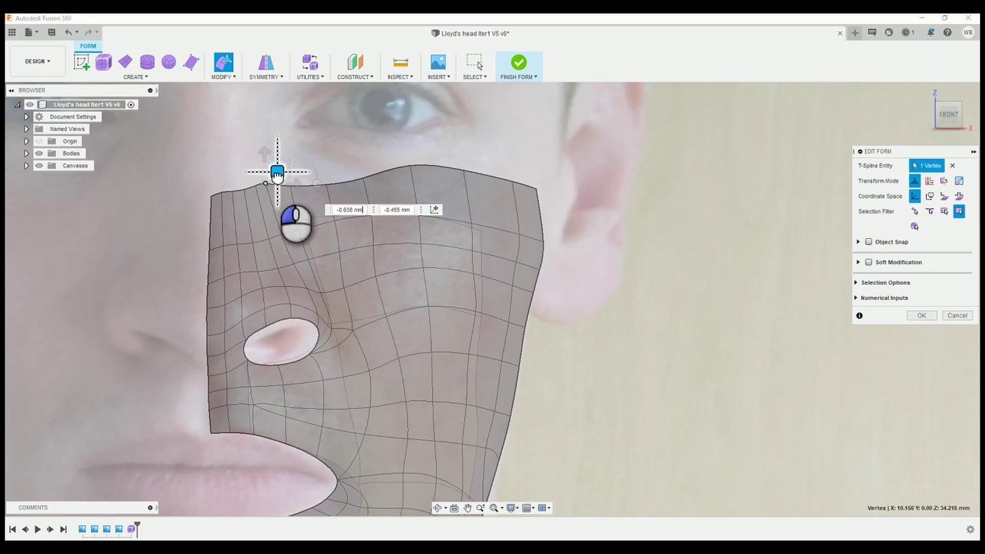
# - Shift a top-border edge downward toward the eye socket
pyautogui.click(240, 160)
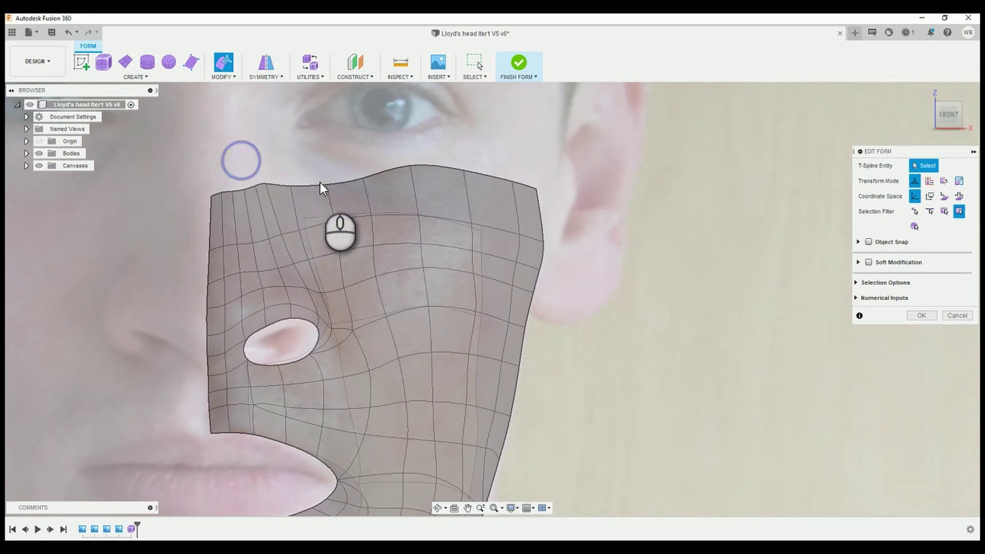
pyautogui.click(422, 169)
pyautogui.moveTo(439, 172)
pyautogui.mouseDown()
pyautogui.moveTo(395, 179)
pyautogui.moveTo(392, 189)
pyautogui.mouseUp()
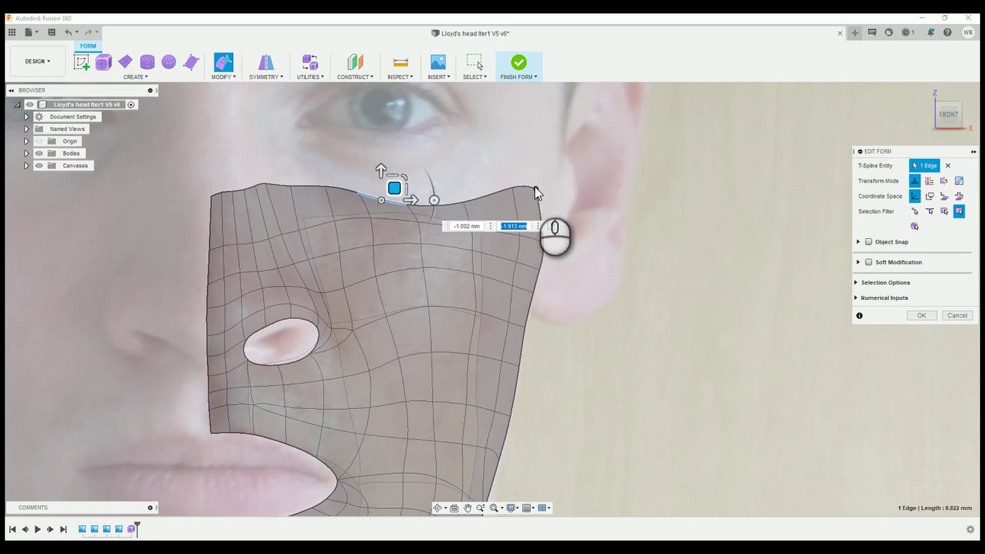
pyautogui.click(549, 176)
pyautogui.scroll(-2, 550, 274)
pyautogui.scroll(-3, 560, 330)
pyautogui.scroll(5, 444, 242)
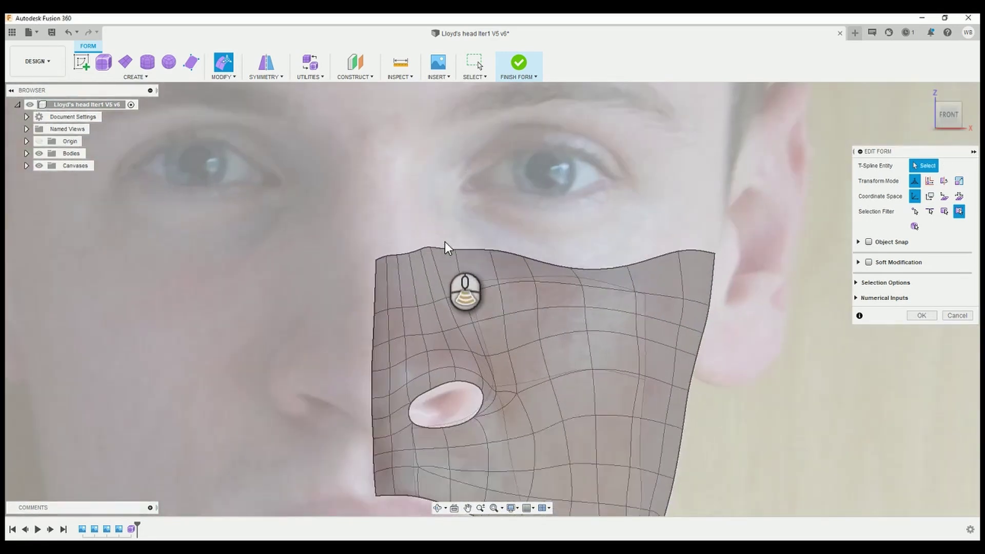
pyautogui.scroll(2, 442, 231)
# - Weld the crowded upper-left top-edge vertices into their neighbours with Weld Vertices (W)
pyautogui.press('w')
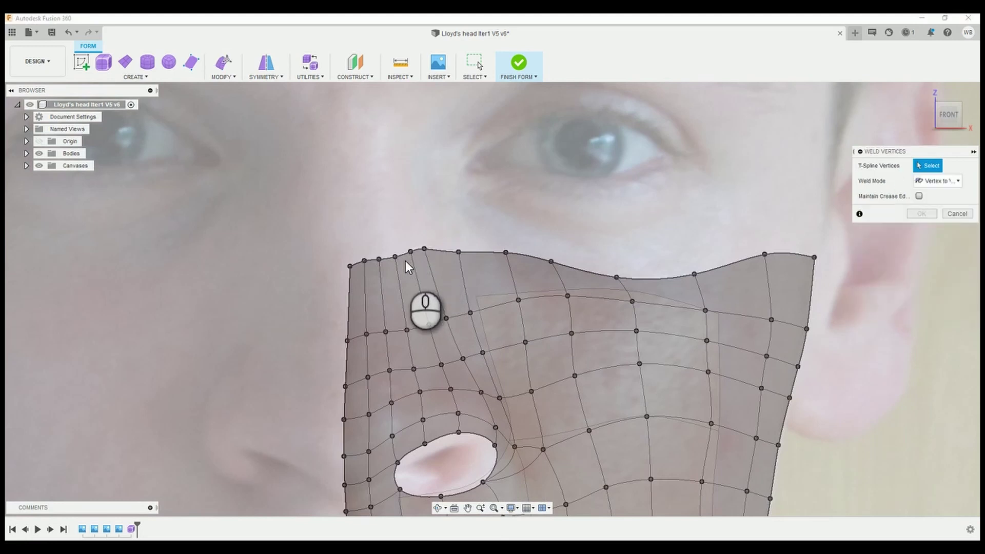
pyautogui.click(394, 257)
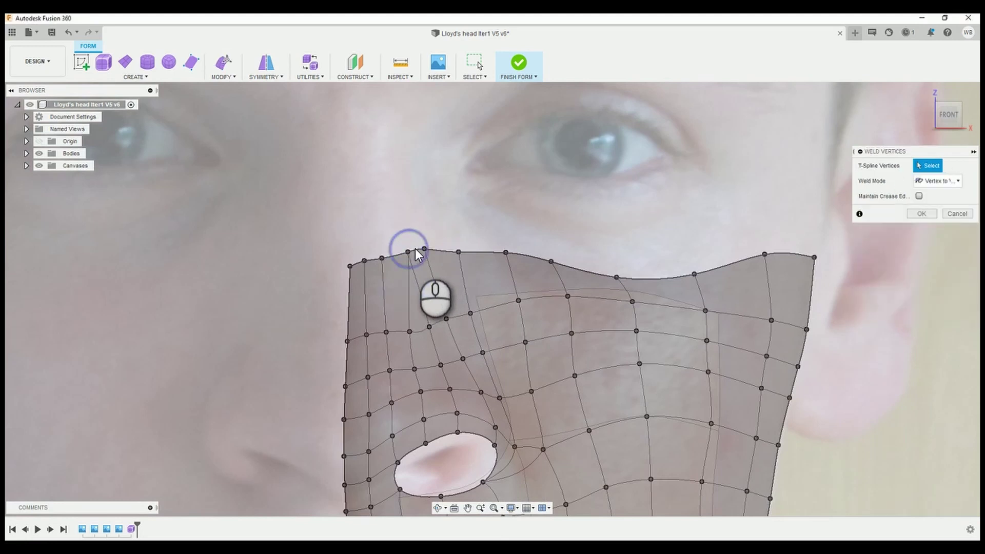
pyautogui.click(410, 252)
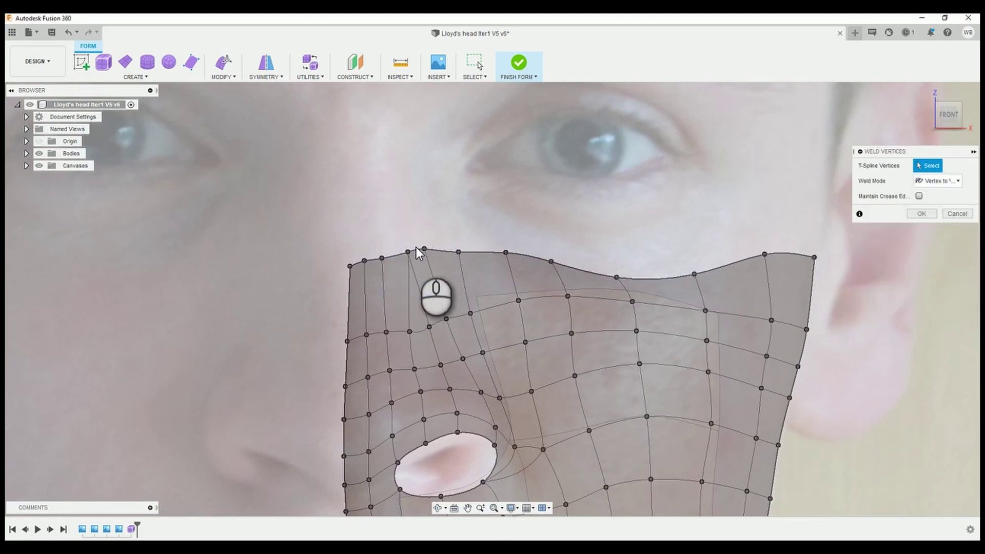
pyautogui.click(362, 260)
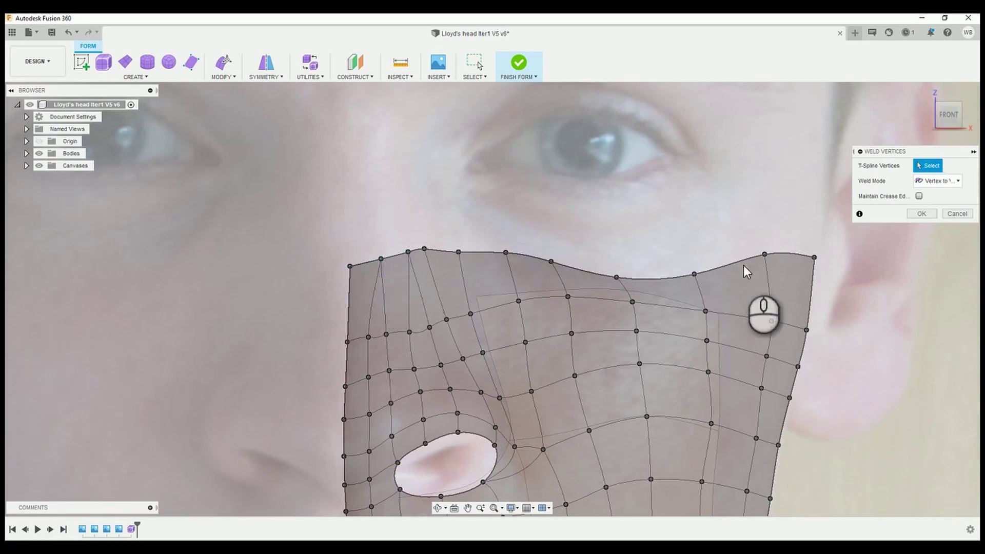
pyautogui.click(918, 213)
# - Return to Edit Form and select top-edge vertices, a corner face and a horizontal edge loop
pyautogui.click(224, 70)
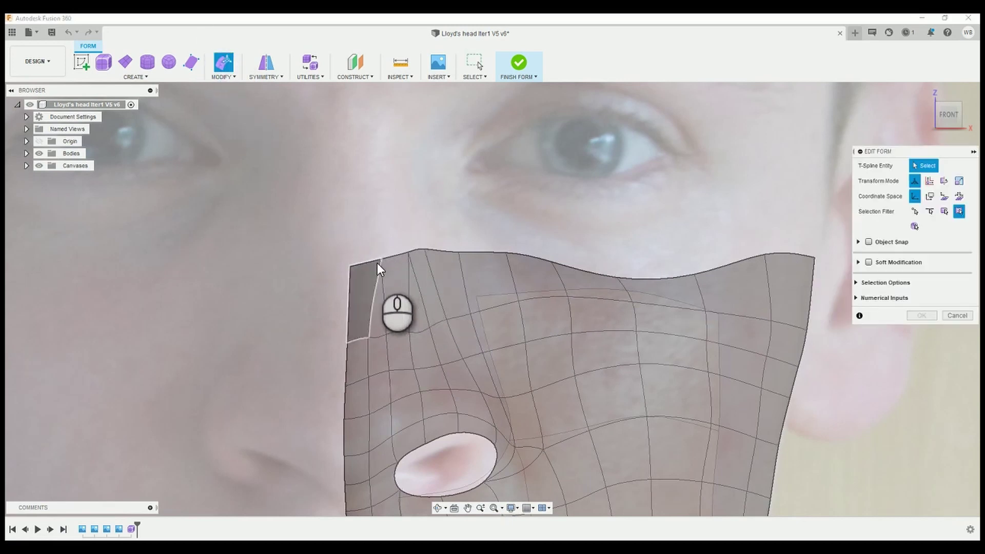
pyautogui.click(396, 248)
pyautogui.click(419, 245)
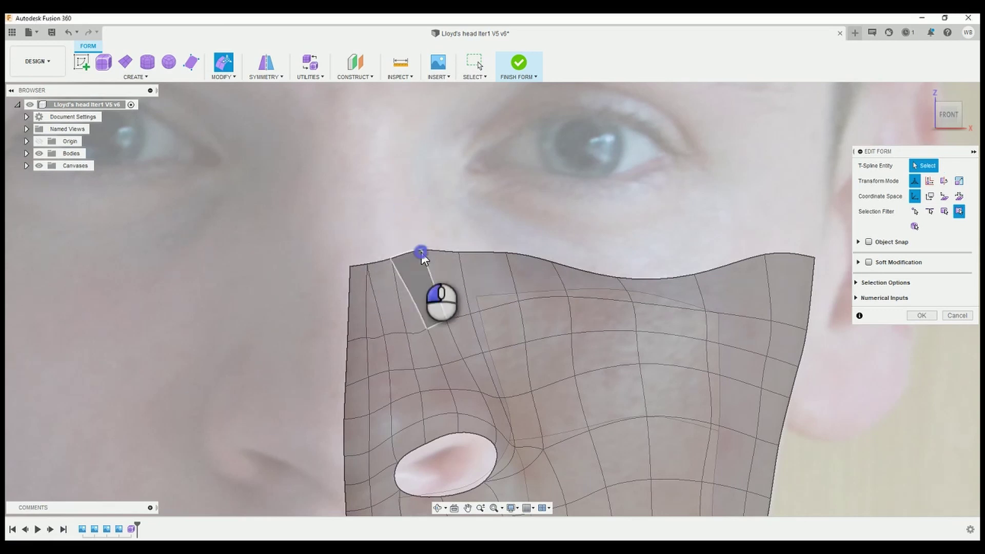
pyautogui.click(408, 308)
pyautogui.doubleClick(360, 332)
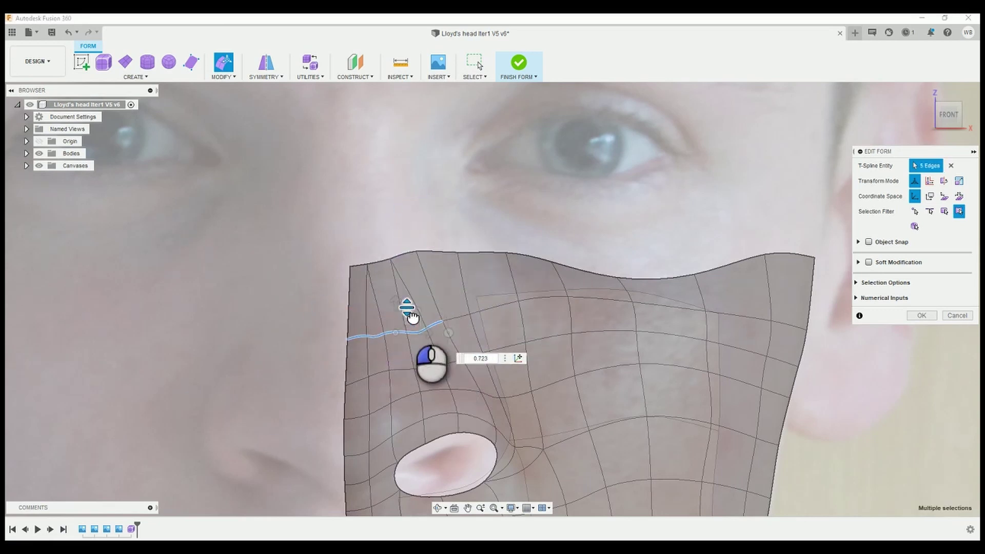
pyautogui.scroll(2, 449, 321)
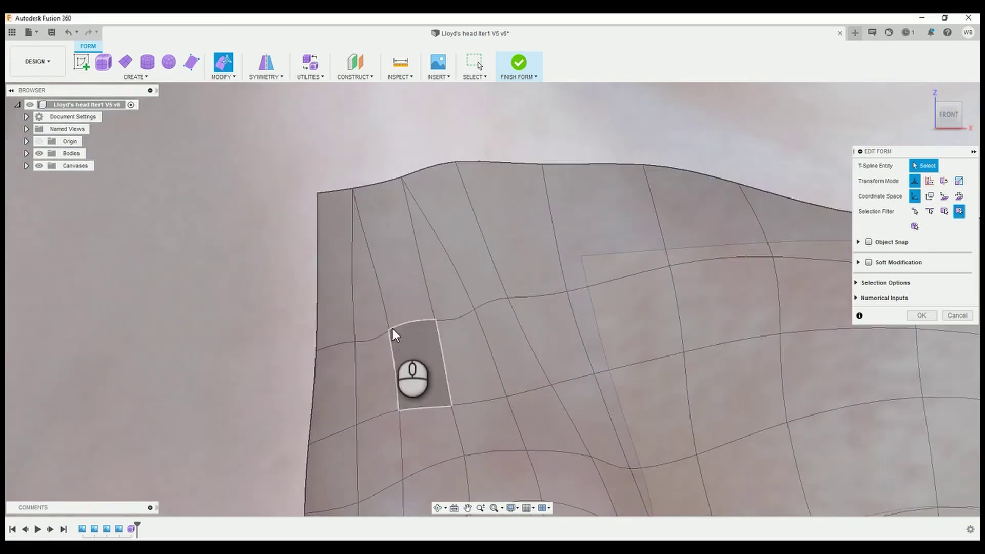
pyautogui.click(487, 275)
pyautogui.scroll(-4, 487, 275)
pyautogui.scroll(2, 487, 275)
# - Drag an edge in the mesh's upper area down to match the cheek contour
pyautogui.click(318, 310)
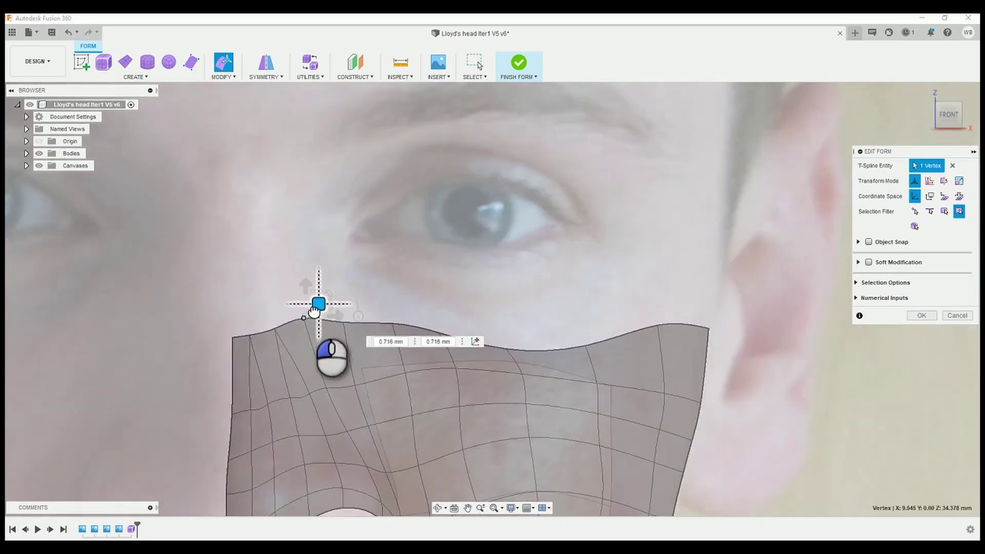
pyautogui.scroll(-3, 459, 318)
pyautogui.scroll(3, 426, 309)
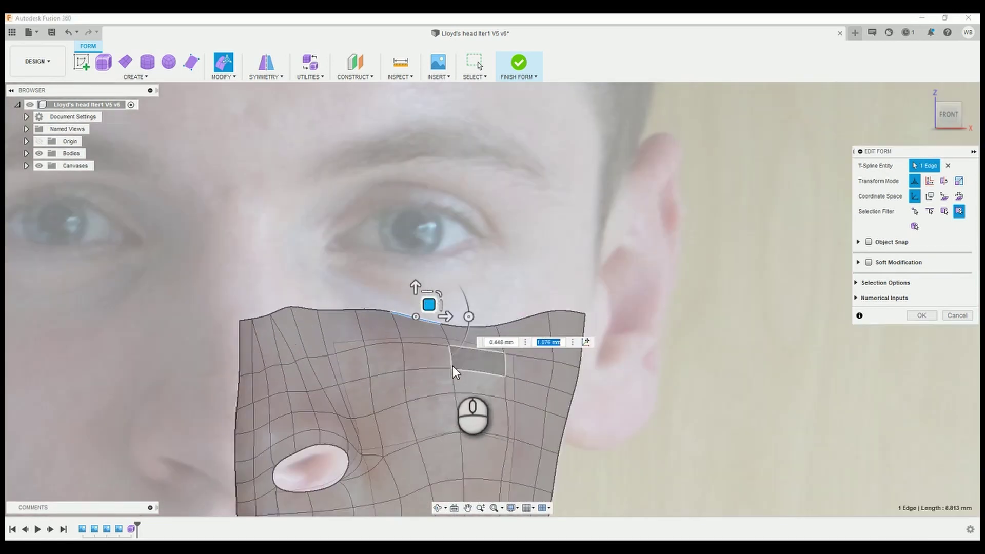
pyautogui.click(462, 397)
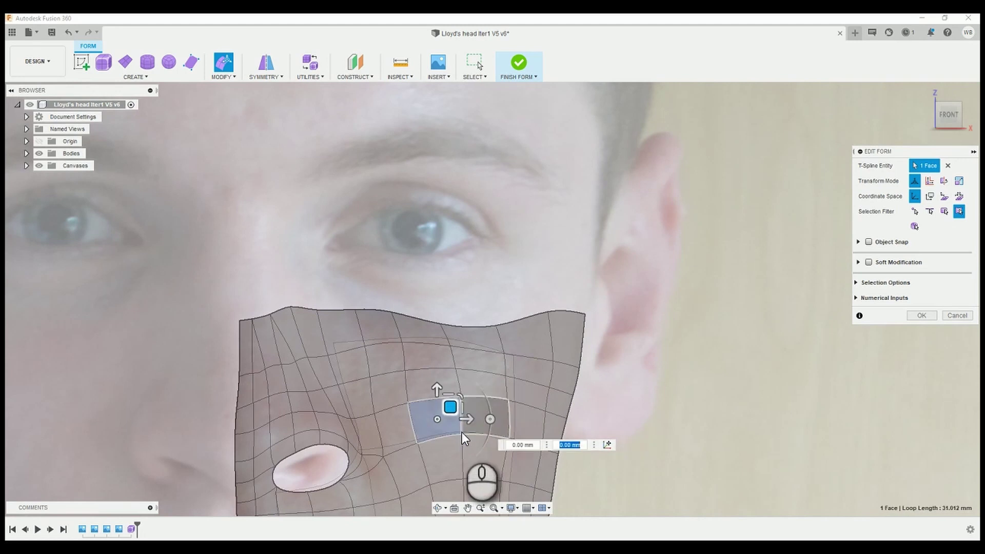
pyautogui.scroll(3, 462, 432)
pyautogui.scroll(2, 474, 432)
pyautogui.scroll(-5, 501, 427)
pyautogui.click(429, 247)
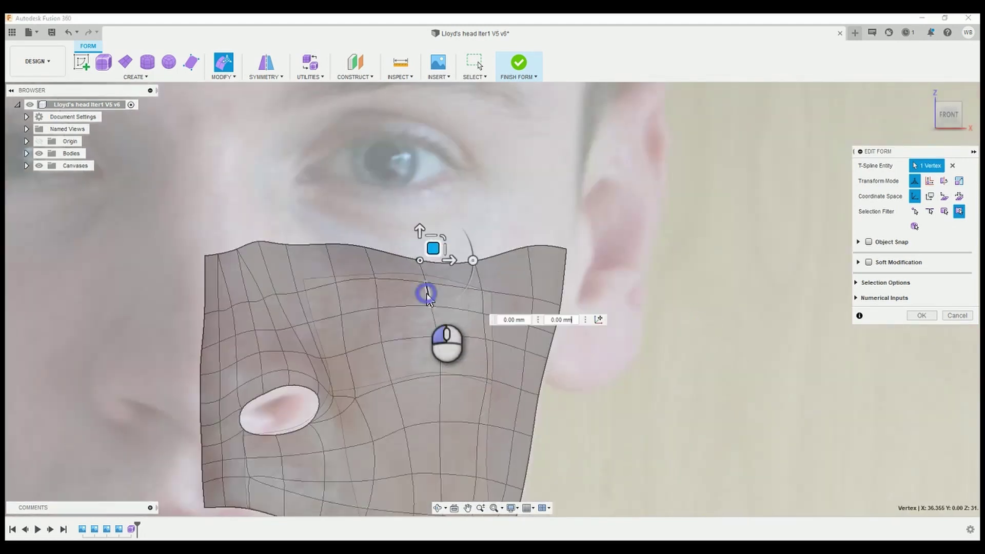
pyautogui.scroll(1, 531, 354)
pyautogui.click(551, 381)
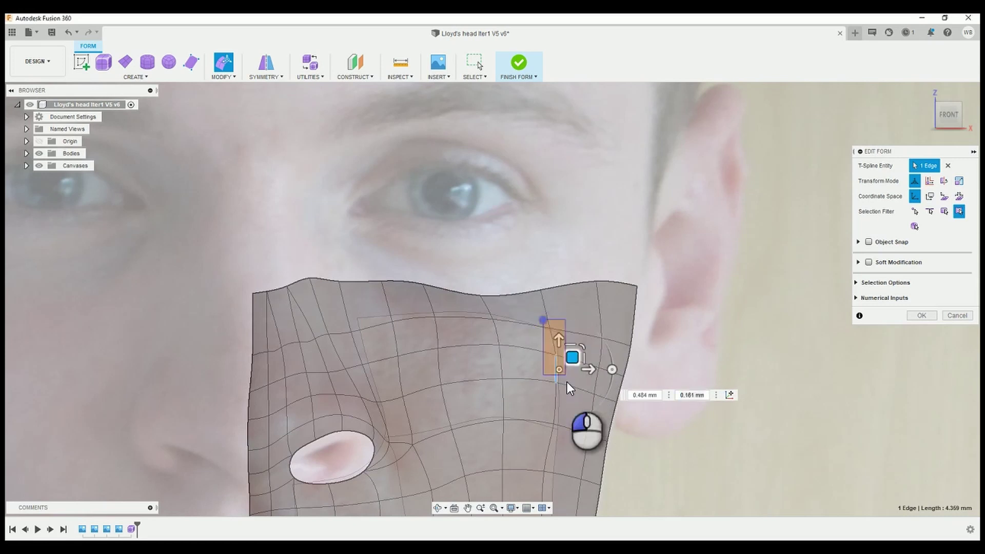
pyautogui.moveTo(567, 383); pyautogui.dragTo(573, 446)
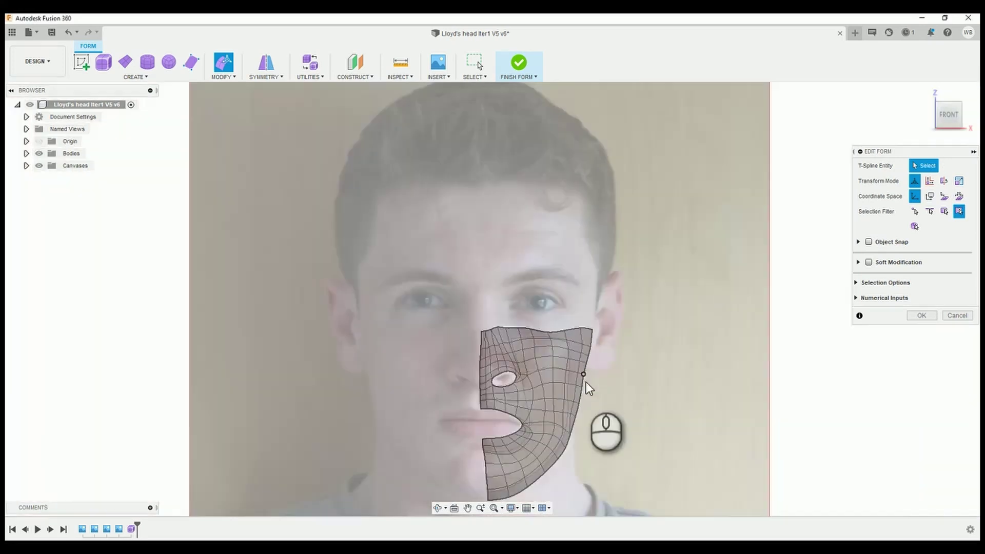
pyautogui.scroll(2, 445, 365)
pyautogui.scroll(-2, 566, 381)
pyautogui.scroll(-1, 608, 394)
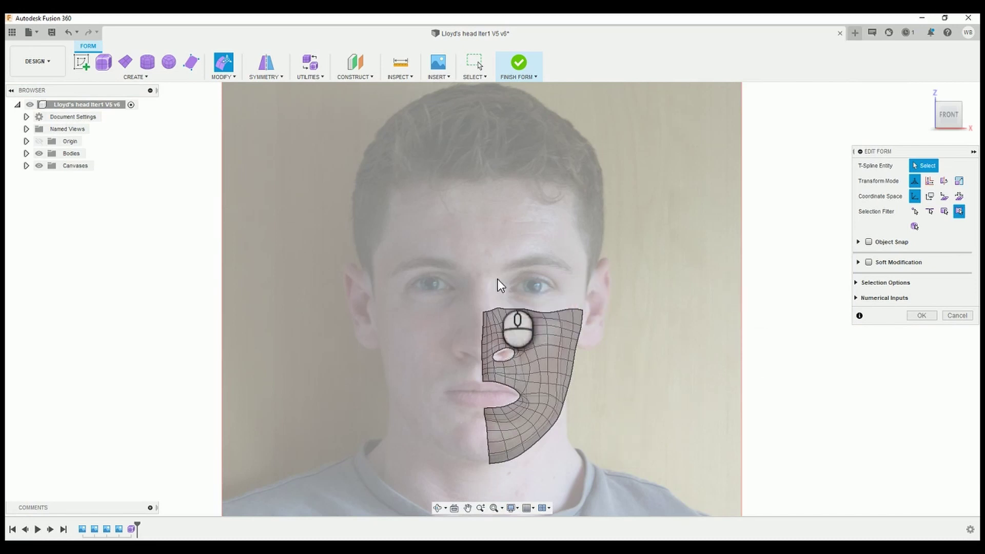
pyautogui.scroll(3, 500, 281)
pyautogui.scroll(2, 531, 305)
# - Lift the top boundary edges beside the nose bridge into a raised tab
pyautogui.click(501, 309)
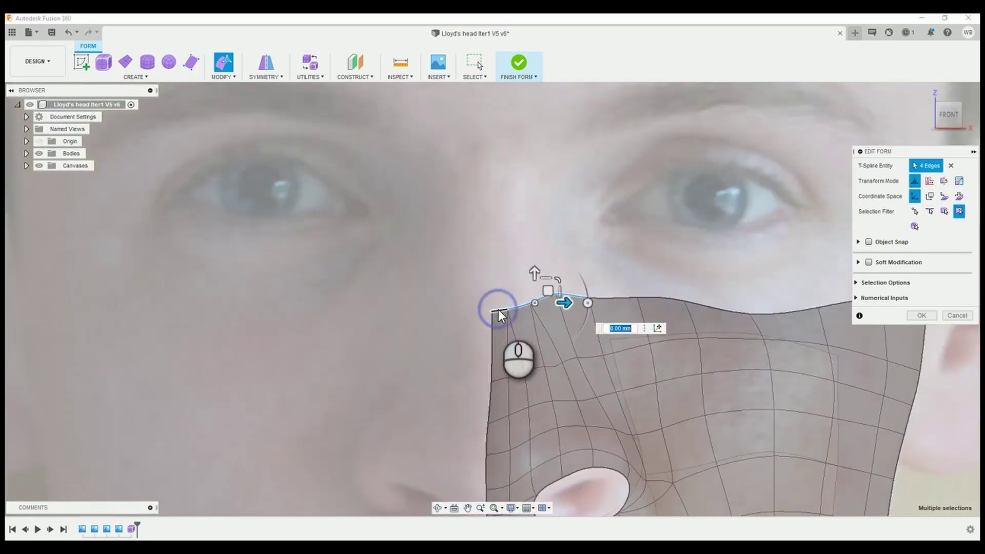
pyautogui.keyDown('shift'); pyautogui.click(550, 266); pyautogui.keyUp('shift')
pyautogui.moveTo(551, 264)
pyautogui.mouseDown()
pyautogui.moveTo(547, 238)
pyautogui.moveTo(535, 235)
pyautogui.moveTo(560, 266)
pyautogui.mouseUp()
pyautogui.click(548, 220)
pyautogui.click(581, 214)
pyautogui.scroll(-2, 581, 215)
pyautogui.scroll(-3, 567, 285)
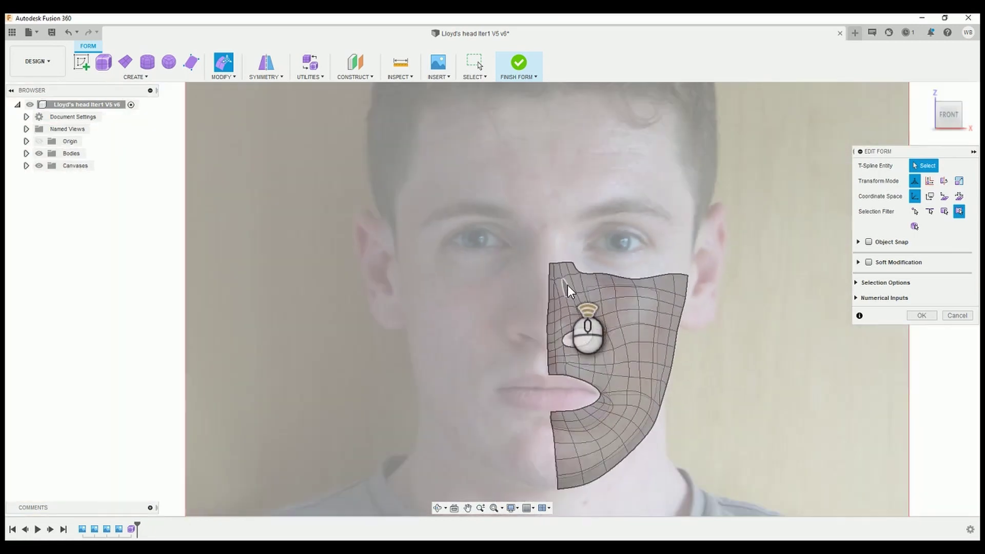
pyautogui.scroll(1, 568, 205)
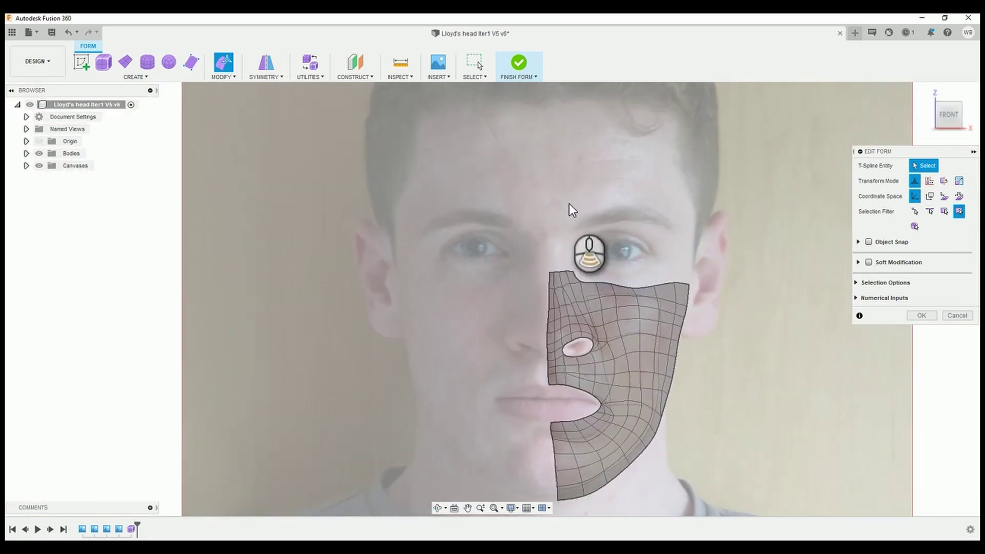
pyautogui.scroll(3, 553, 289)
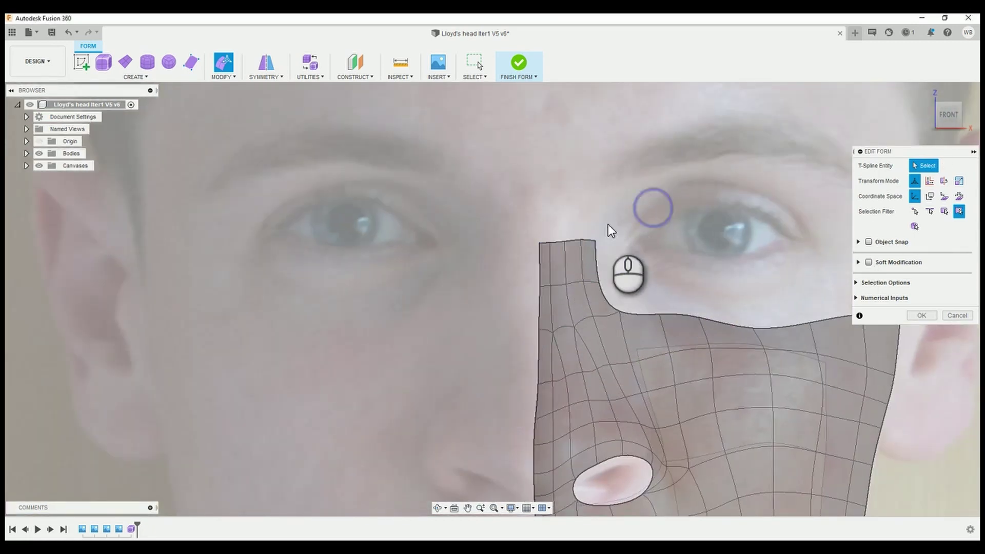
# - Lower the top-right mesh vertex and raise the mesh's upper-right edge
pyautogui.moveTo(600, 240); pyautogui.dragTo(599, 254)
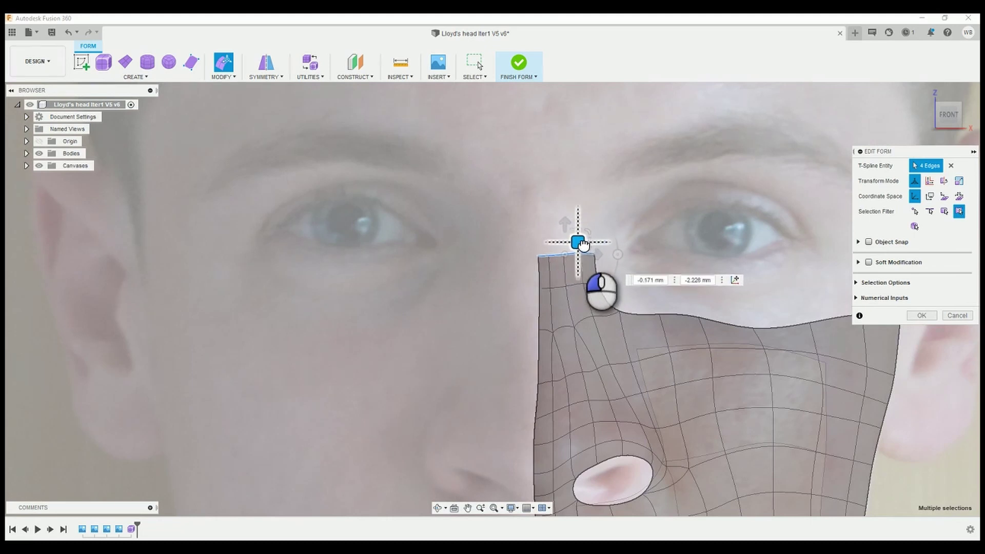
pyautogui.click(544, 245)
pyautogui.moveTo(616, 306); pyautogui.dragTo(543, 281, button='middle')
pyautogui.click(716, 289)
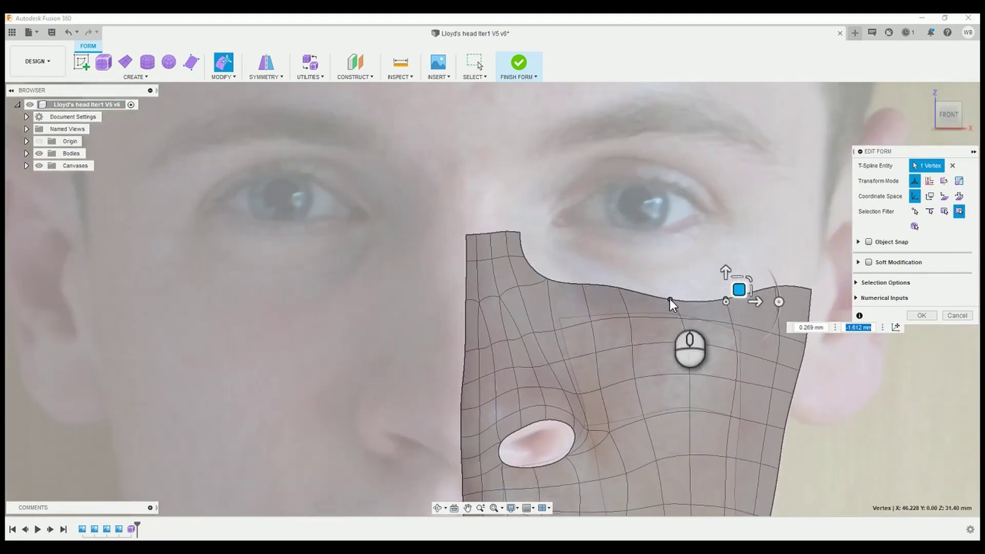
pyautogui.moveTo(767, 282); pyautogui.dragTo(762, 239)
pyautogui.scroll(-3, 562, 255)
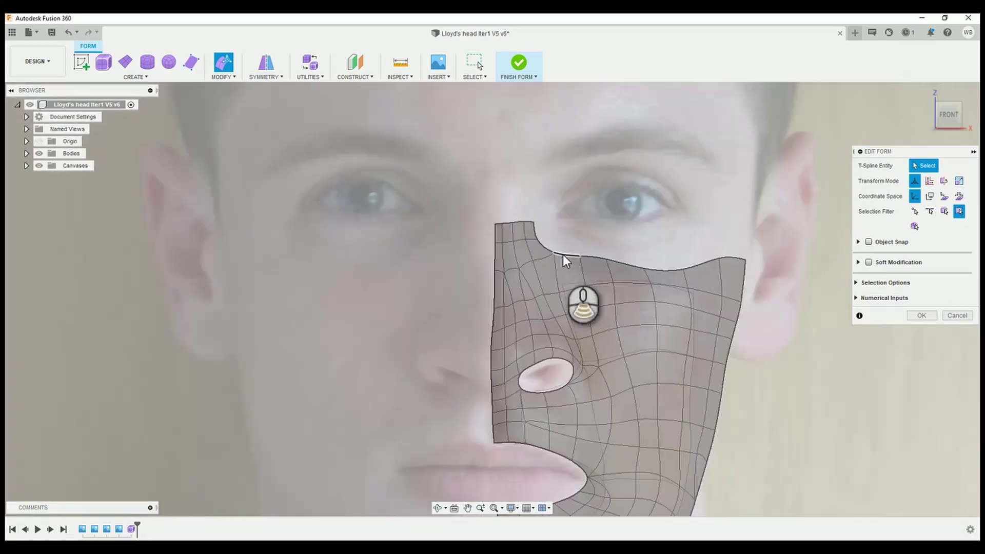
pyautogui.scroll(3, 537, 279)
# - Pull a vertex under the eye to follow the under-eye contour
pyautogui.click(539, 280)
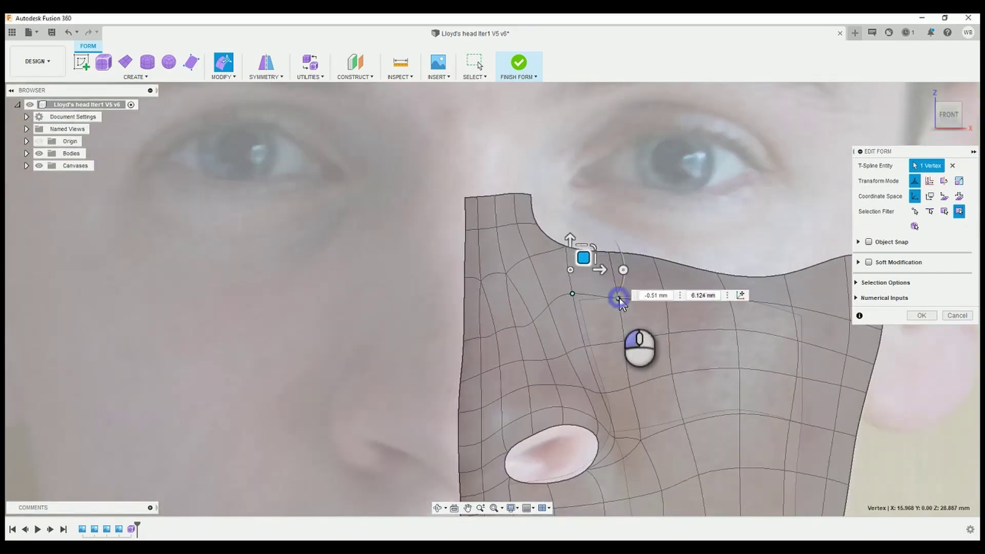
pyautogui.moveTo(585, 294); pyautogui.dragTo(552, 281)
pyautogui.press('Escape')
pyautogui.click(621, 290)
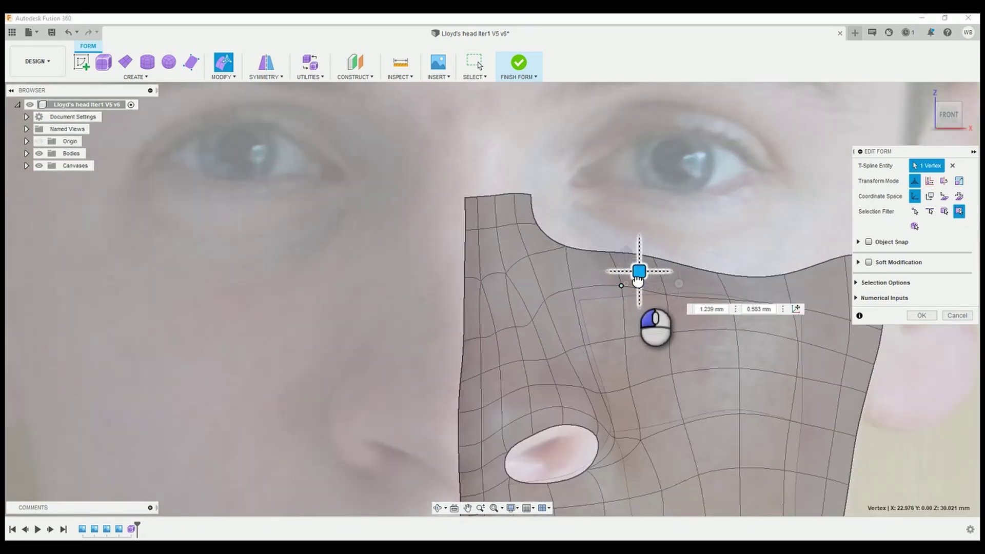
pyautogui.scroll(-3, 664, 220)
pyautogui.scroll(3, 581, 172)
# - Raise the nose strip's top edge loop up to eye level
pyautogui.doubleClick(579, 239)
pyautogui.scroll(-3, 580, 245)
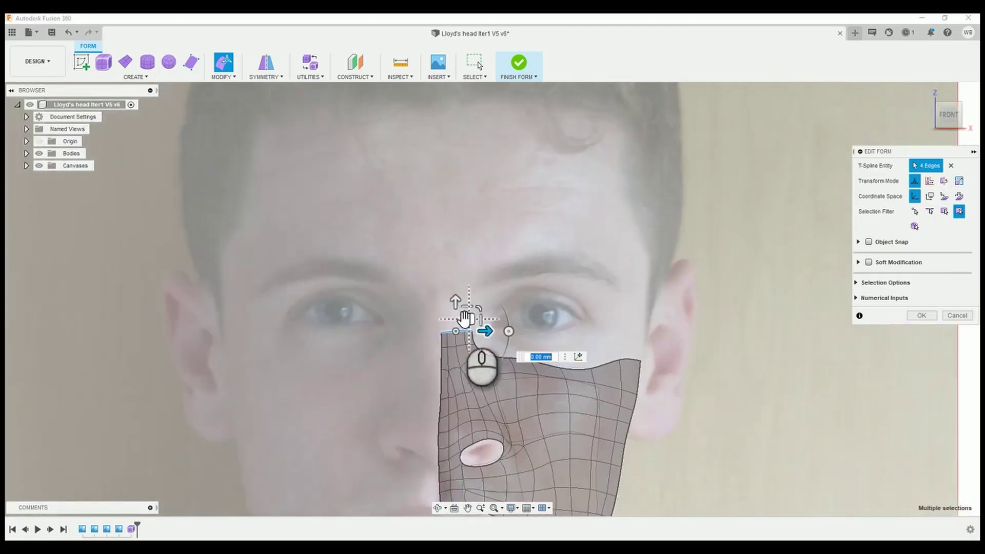
pyautogui.scroll(3, 457, 298)
pyautogui.moveTo(457, 297); pyautogui.dragTo(486, 287)
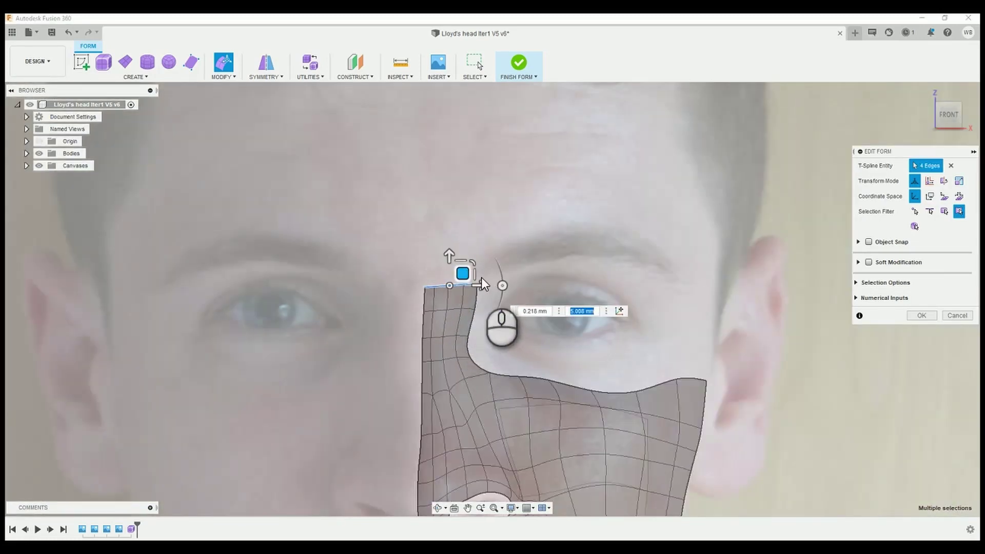
pyautogui.scroll(-3, 538, 287)
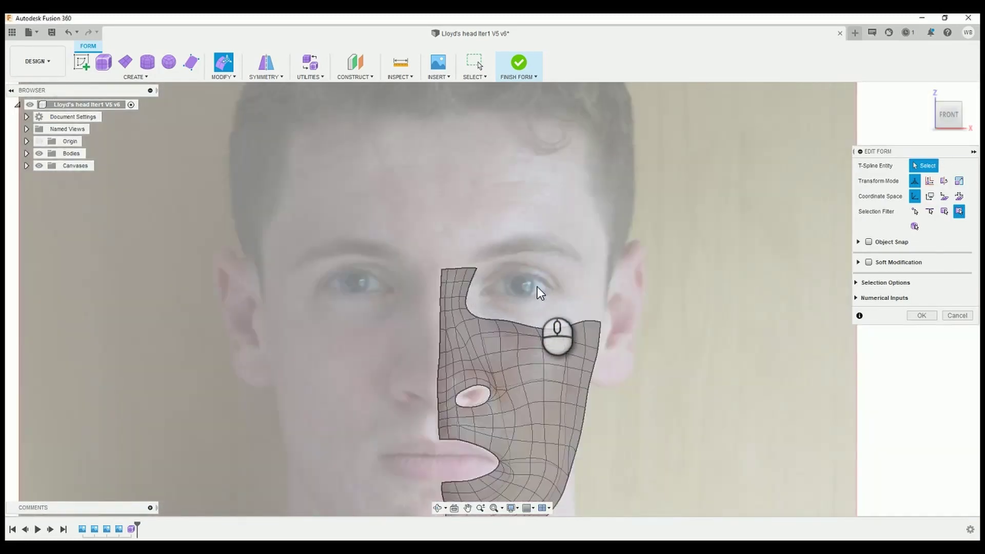
pyautogui.scroll(3, 456, 316)
pyautogui.click(455, 308)
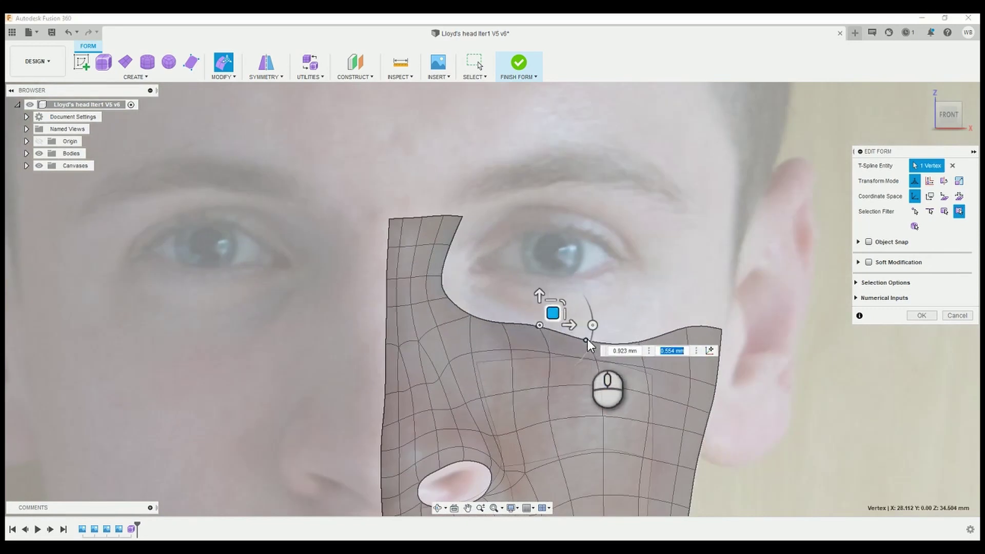
pyautogui.click(674, 261)
pyautogui.scroll(-3, 478, 231)
pyautogui.scroll(3, 429, 235)
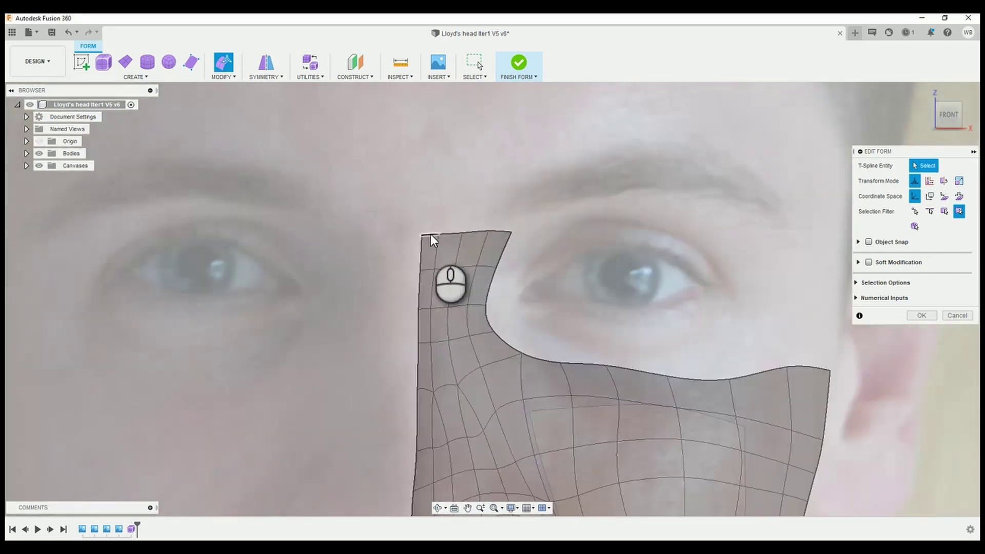
# - Pull the nose strip's top edge loop upward above eye level
pyautogui.doubleClick(429, 233)
pyautogui.moveTo(462, 223)
pyautogui.mouseDown()
pyautogui.moveTo(488, 167)
pyautogui.moveTo(533, 180)
pyautogui.mouseUp()
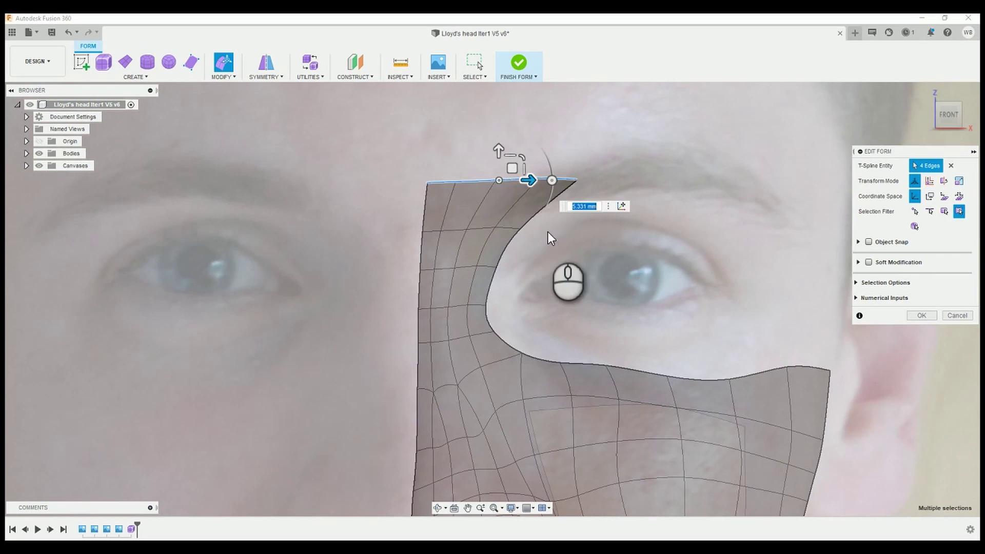
pyautogui.click(512, 238)
pyautogui.click(512, 205)
pyautogui.click(499, 253)
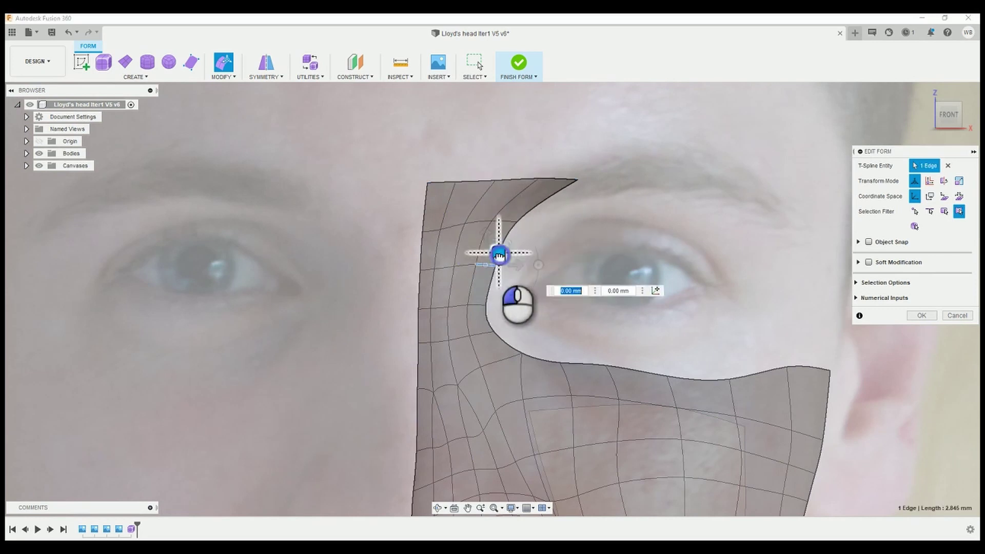
pyautogui.scroll(-2, 685, 290)
pyautogui.scroll(-2, 567, 230)
pyautogui.scroll(4, 500, 284)
# - Extend the strip's top edges rightward over the eye
pyautogui.doubleClick(524, 300)
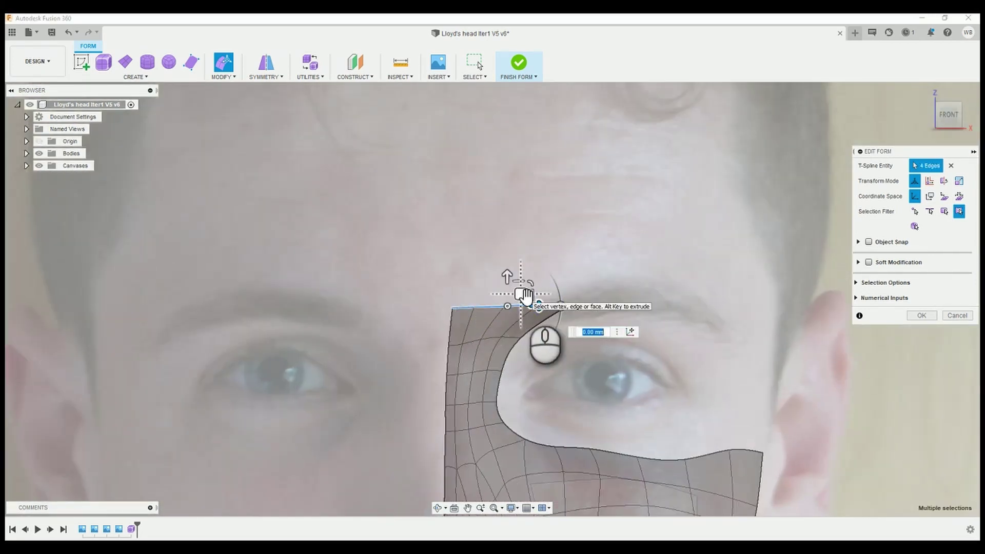
pyautogui.moveTo(537, 306); pyautogui.dragTo(562, 309)
pyautogui.scroll(-3, 575, 357)
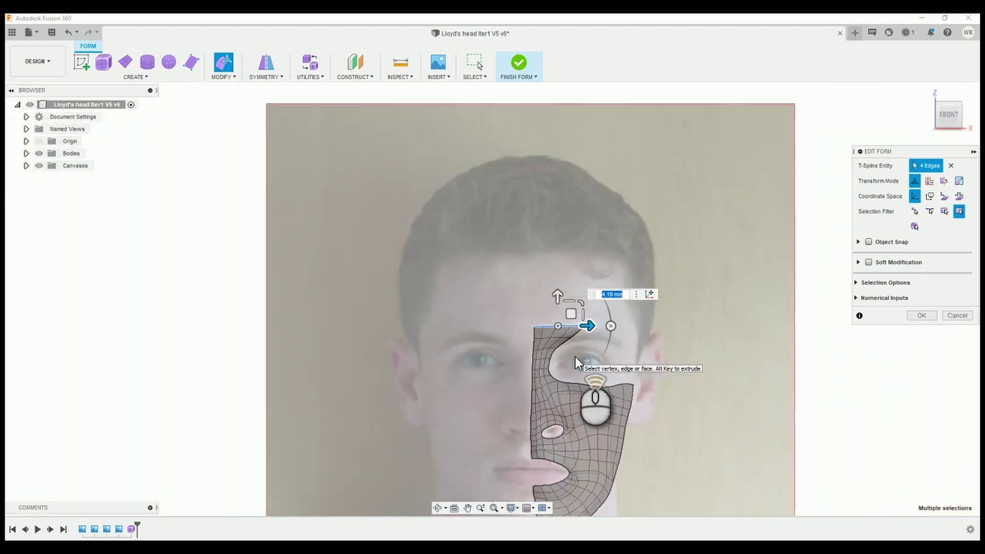
pyautogui.scroll(3, 575, 356)
pyautogui.click(531, 325)
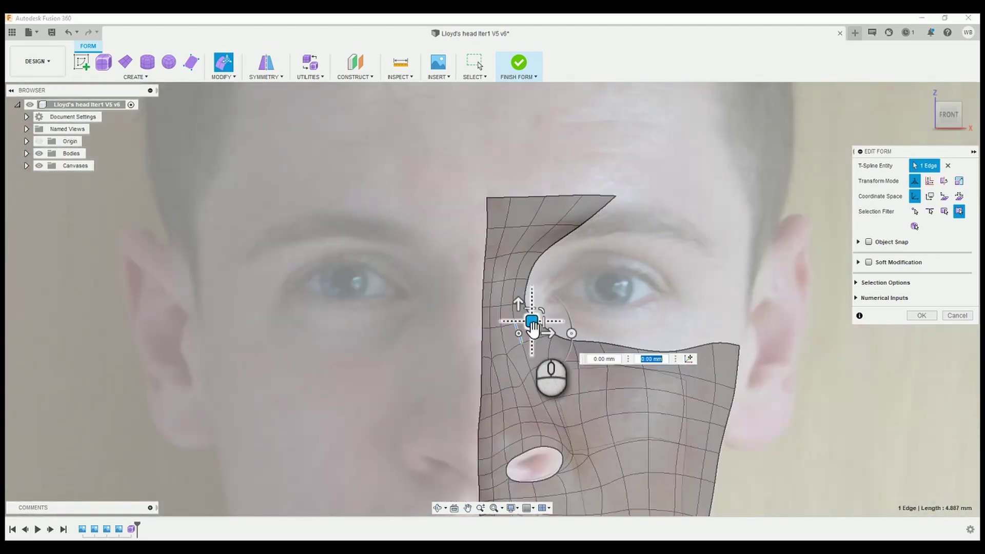
pyautogui.doubleClick(539, 381)
pyautogui.scroll(2, 624, 298)
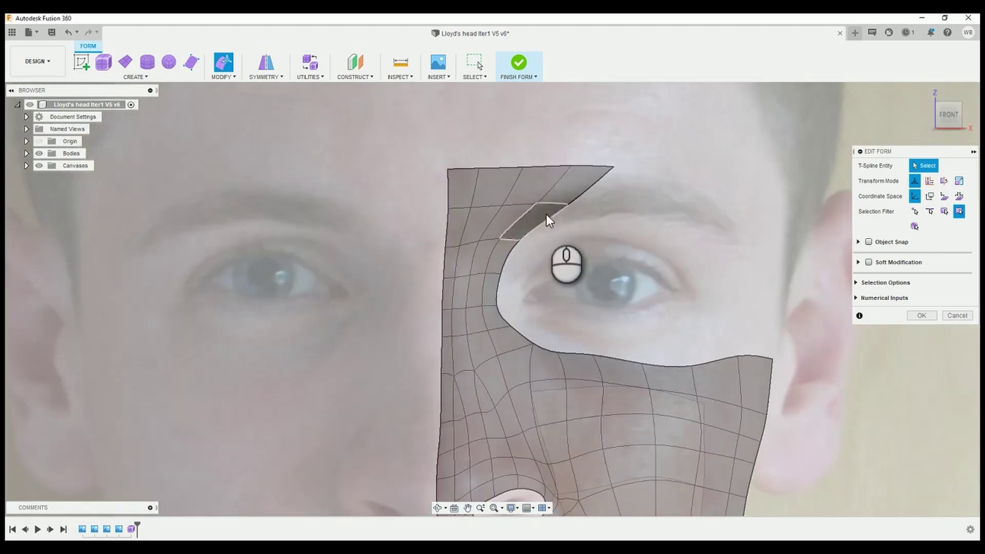
# - Shape the brow strip by moving its top-right edge left and lifting a brow face
pyautogui.click(605, 172)
pyautogui.moveTo(605, 172)
pyautogui.mouseDown()
pyautogui.moveTo(567, 165)
pyautogui.moveTo(561, 193)
pyautogui.mouseUp()
pyautogui.click(542, 185)
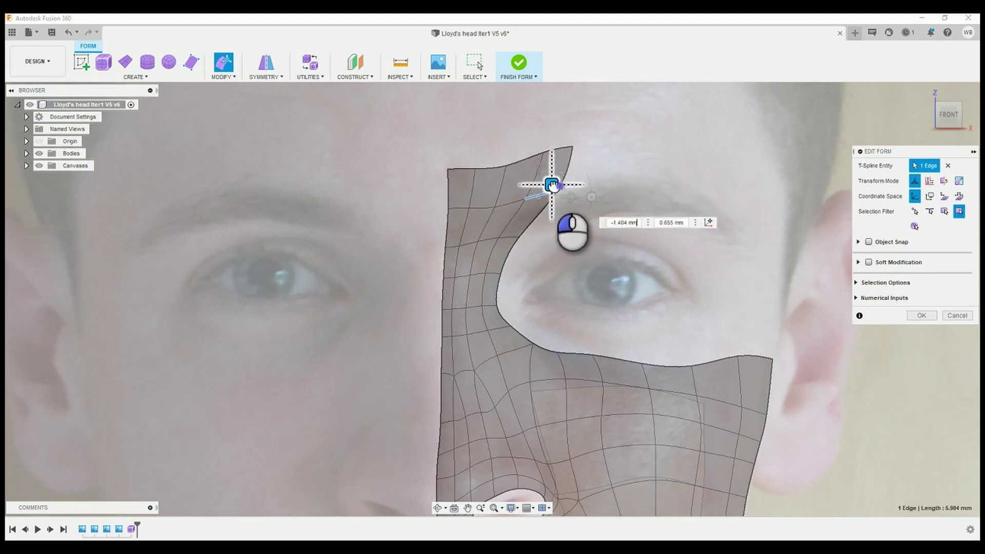
pyautogui.scroll(-5, 735, 296)
pyautogui.scroll(4, 629, 242)
pyautogui.click(645, 209)
pyautogui.moveTo(654, 208)
pyautogui.mouseDown()
pyautogui.moveTo(650, 189)
pyautogui.moveTo(599, 193)
pyautogui.moveTo(550, 177)
pyautogui.mouseUp()
pyautogui.scroll(-4, 720, 215)
pyautogui.scroll(4, 486, 199)
pyautogui.click(535, 200)
pyautogui.click(534, 259)
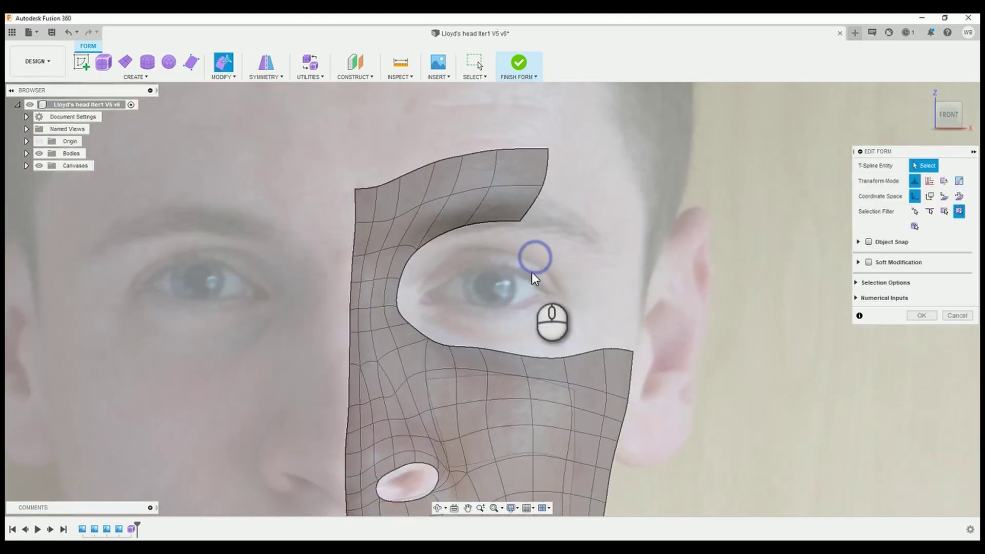
pyautogui.click(428, 161)
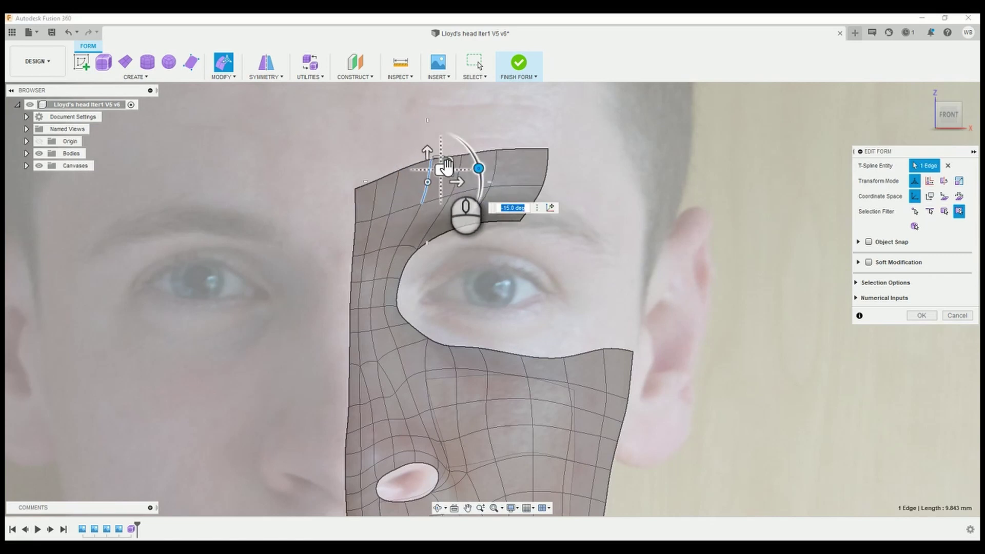